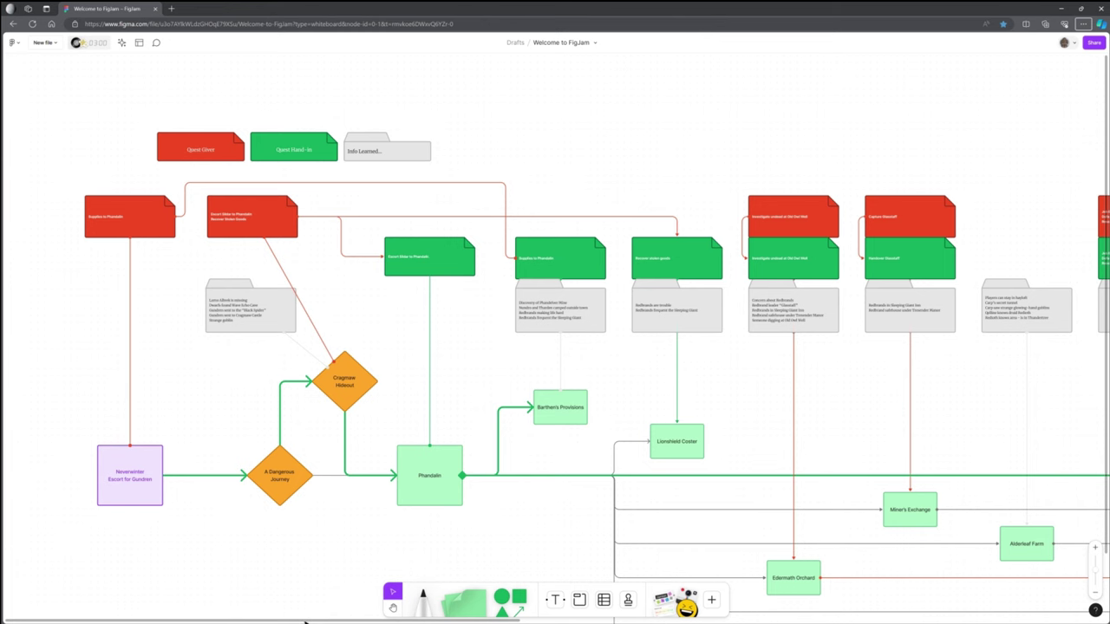
# Zoom in two levels on the start of the flowchart at Neverwinter.
pyautogui.moveTo(305, 622); pyautogui.dragTo(460, 535)
pyautogui.scroll(-5, 454, 443)
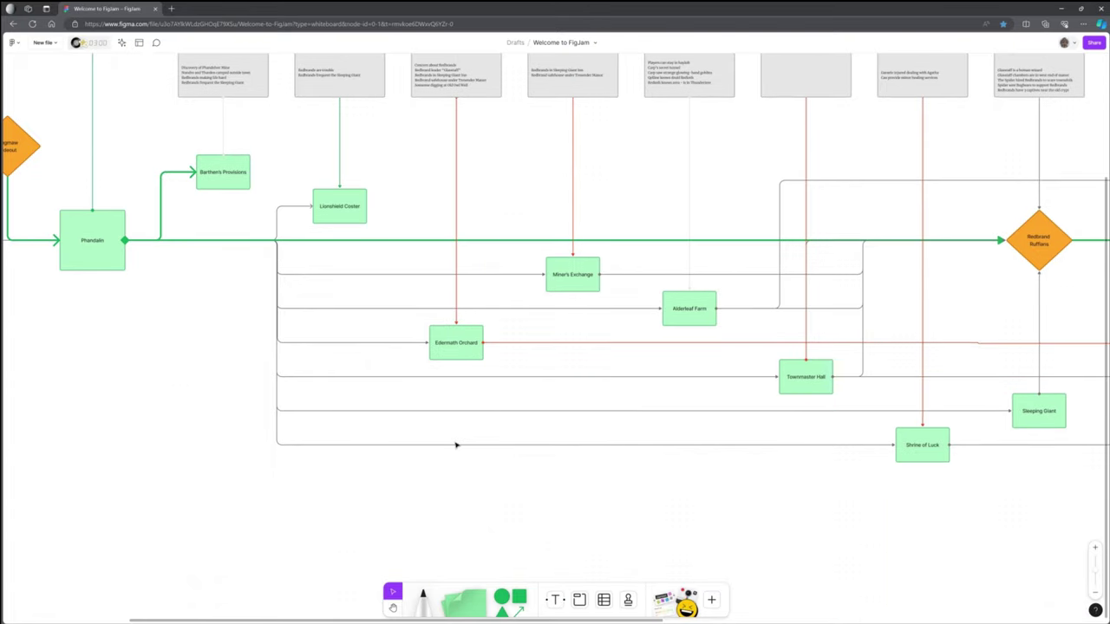
pyautogui.scroll(1, 455, 445)
pyautogui.scroll(1, 455, 445)
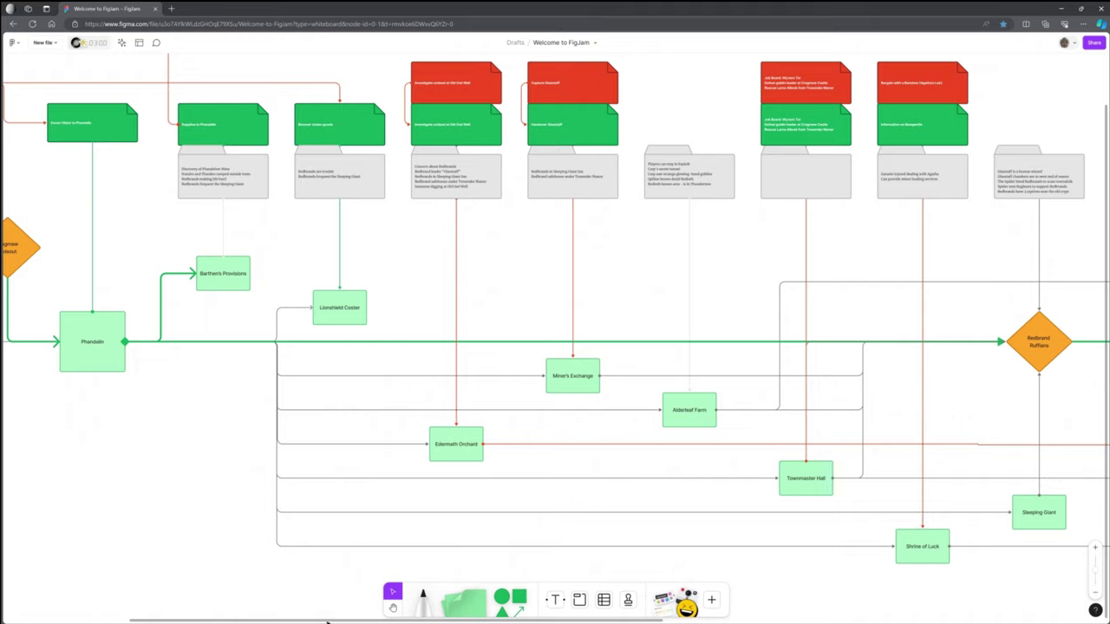
pyautogui.moveTo(330, 622); pyautogui.dragTo(133, 604)
pyautogui.scroll(5, 268, 289)
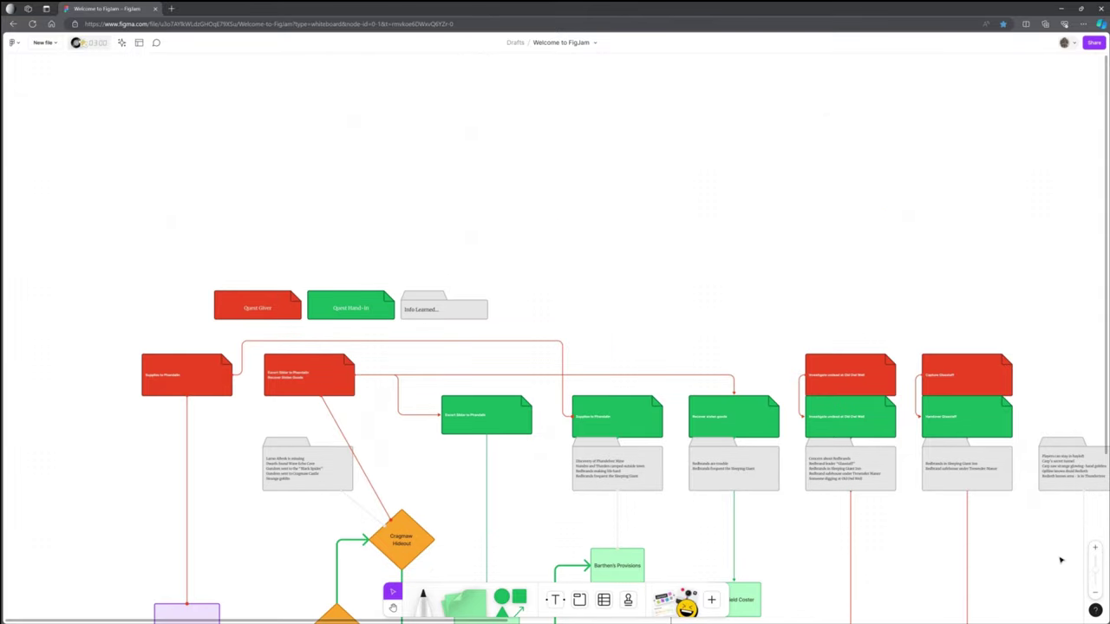
pyautogui.click(1096, 573)
pyautogui.click(1096, 570)
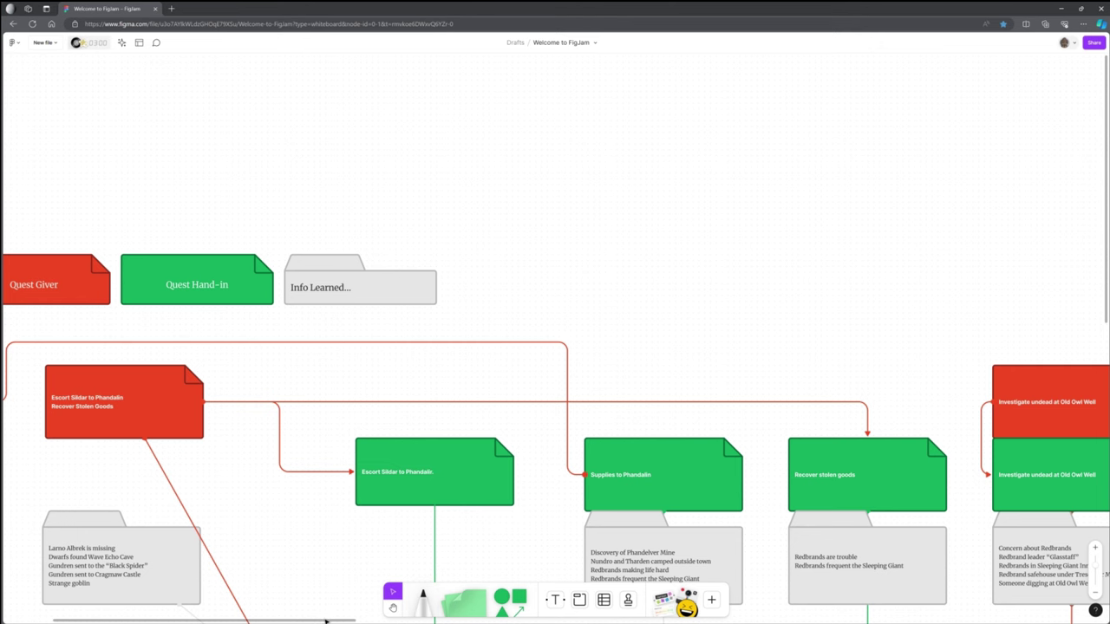
# Review the opening nodes from A Dangerous Journey through Cragmaw Hideout to Phandalin and Barthen's Provisions.
pyautogui.moveTo(326, 621); pyautogui.dragTo(276, 621)
pyautogui.scroll(-1, 277, 496)
pyautogui.scroll(-5, 299, 487)
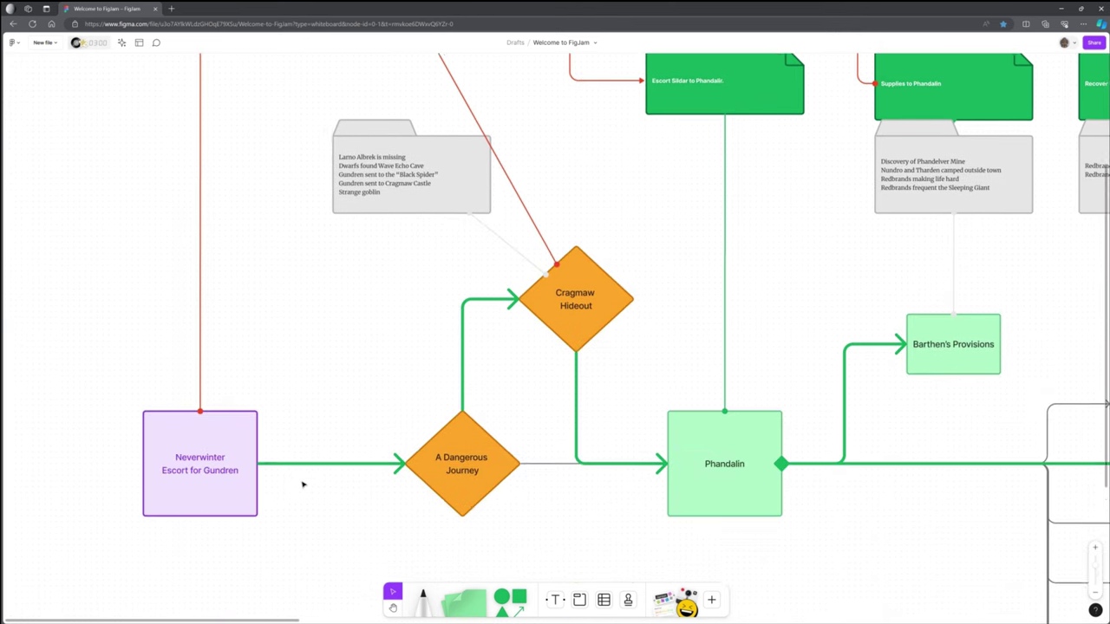
pyautogui.scroll(-1, 303, 485)
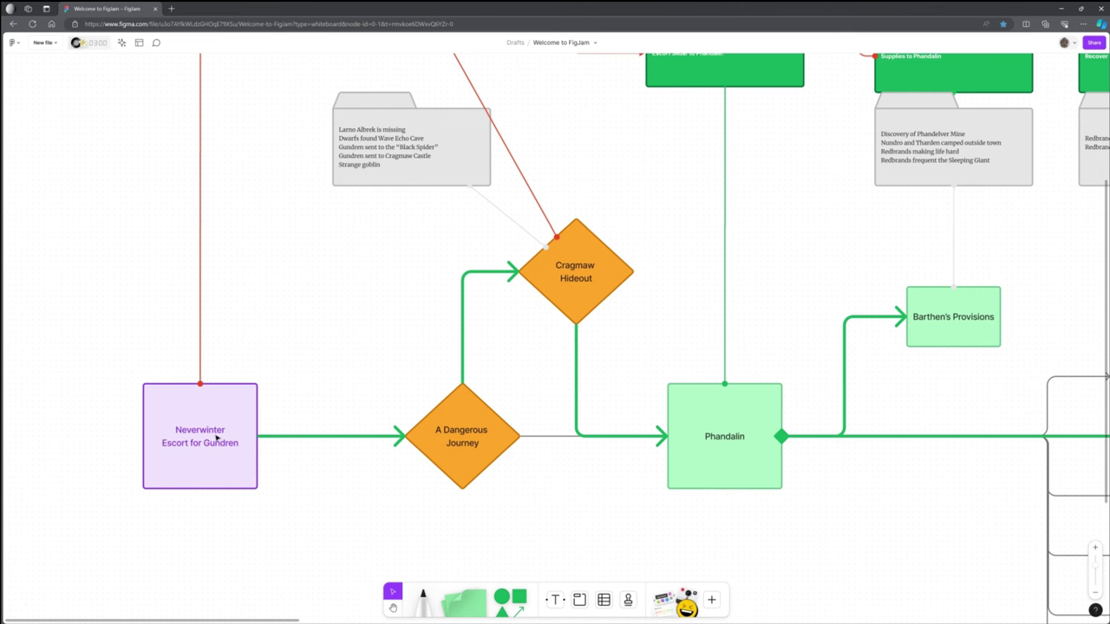
pyautogui.scroll(5, 219, 447)
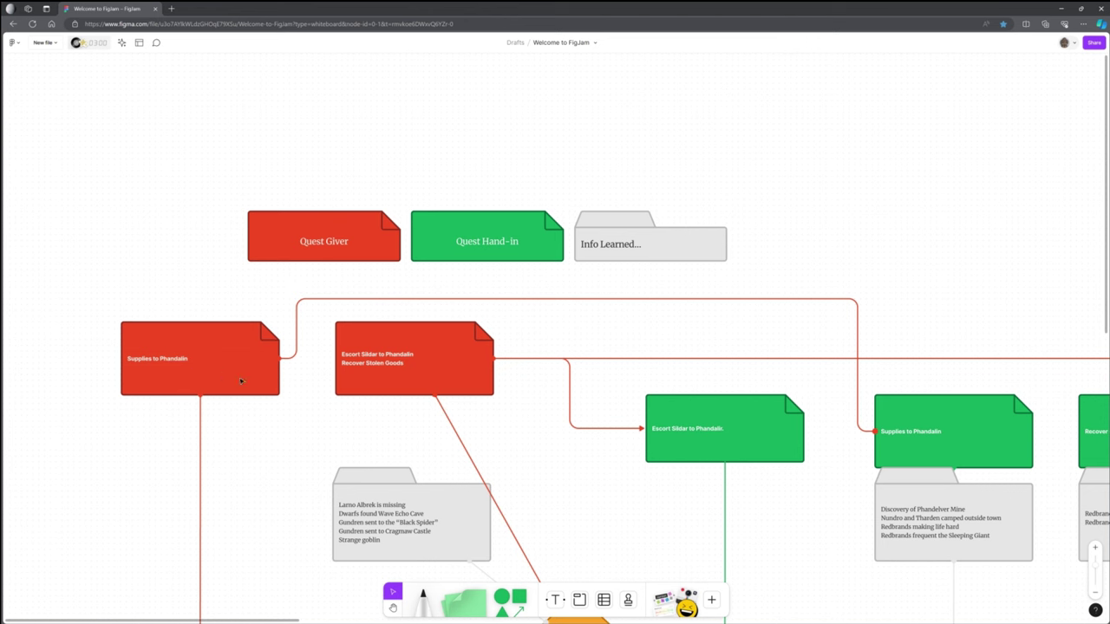
pyautogui.scroll(-1, 300, 406)
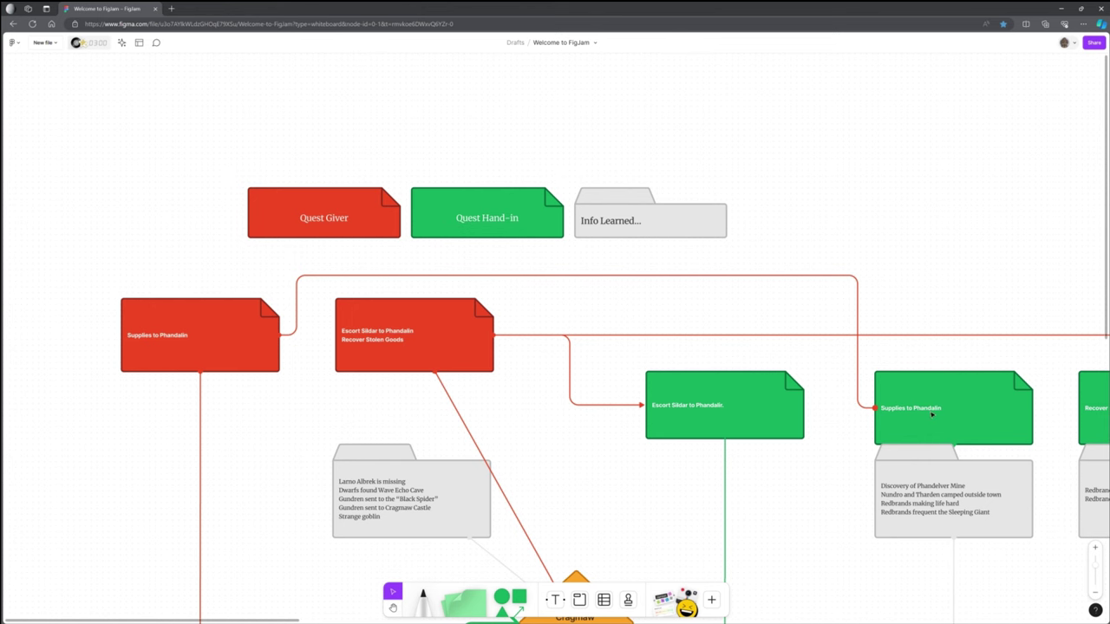
pyautogui.scroll(-5, 952, 407)
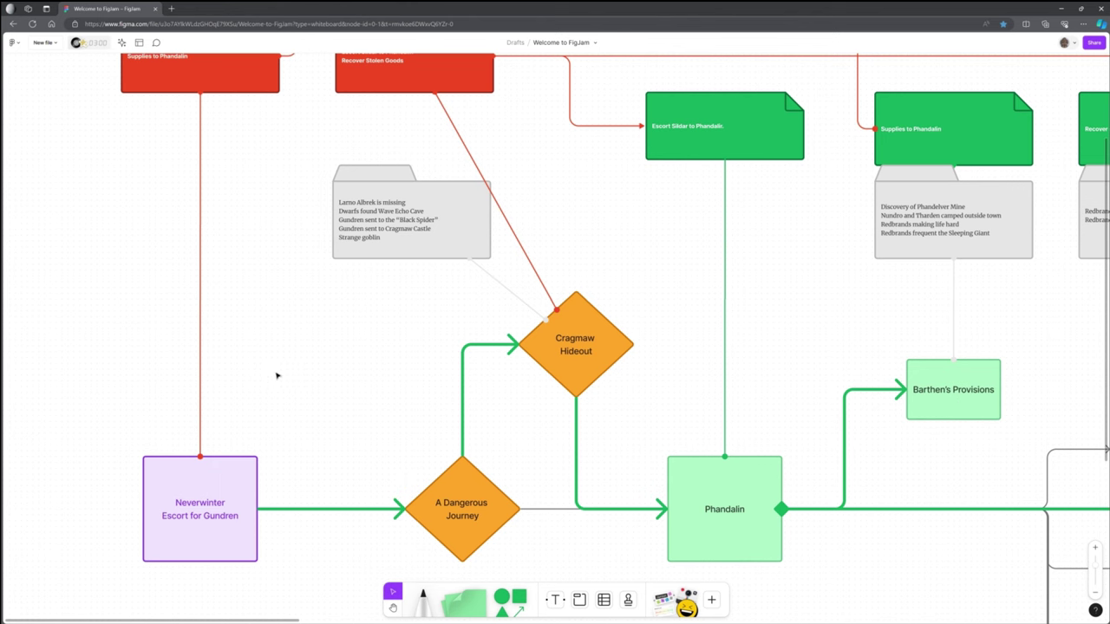
pyautogui.scroll(1, 285, 371)
pyautogui.scroll(3, 284, 371)
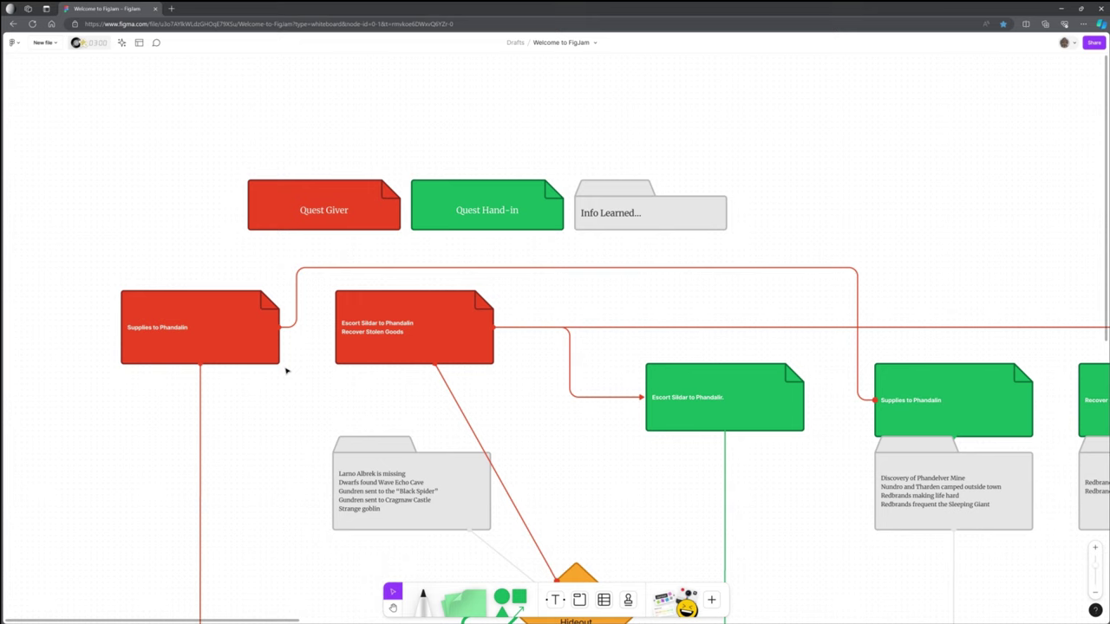
pyautogui.scroll(-1, 286, 371)
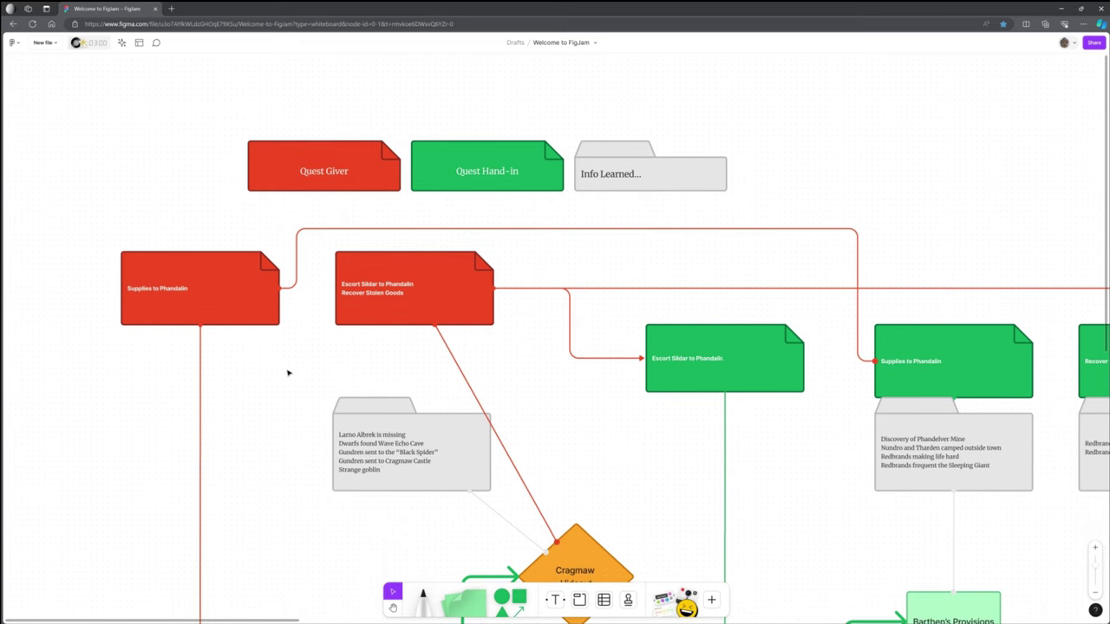
pyautogui.scroll(-6, 288, 373)
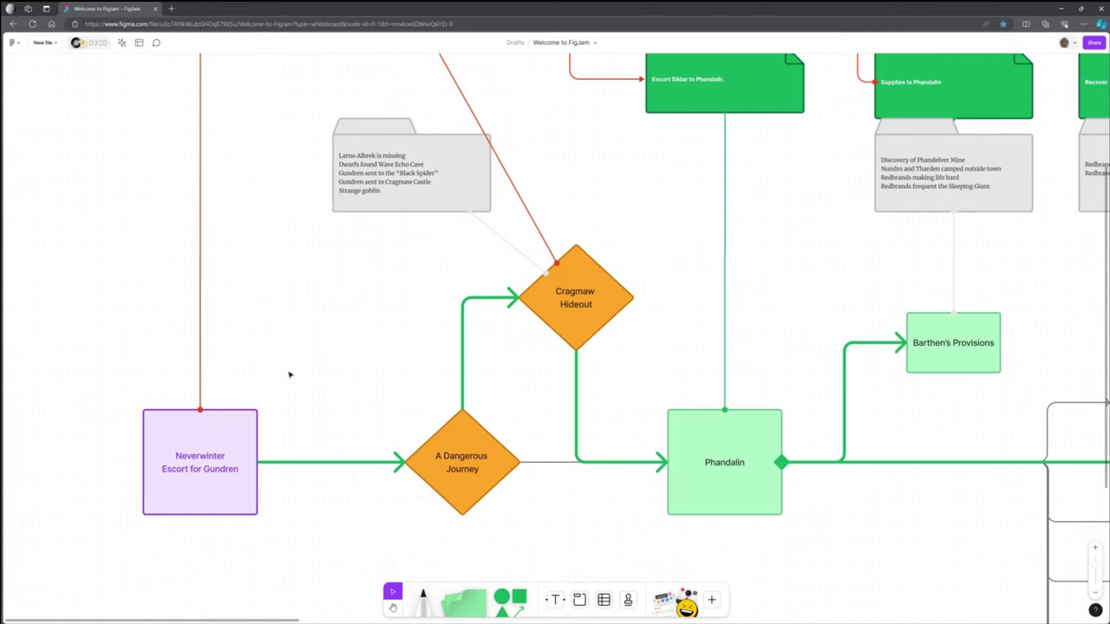
pyautogui.scroll(1, 290, 374)
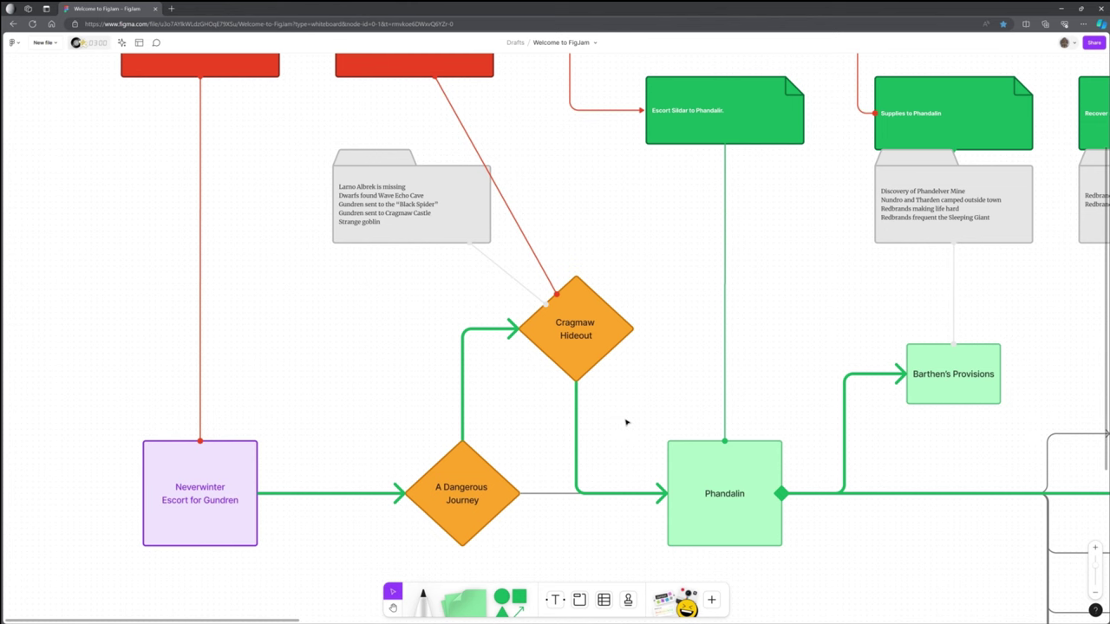
pyautogui.scroll(2, 415, 418)
pyautogui.scroll(2, 416, 419)
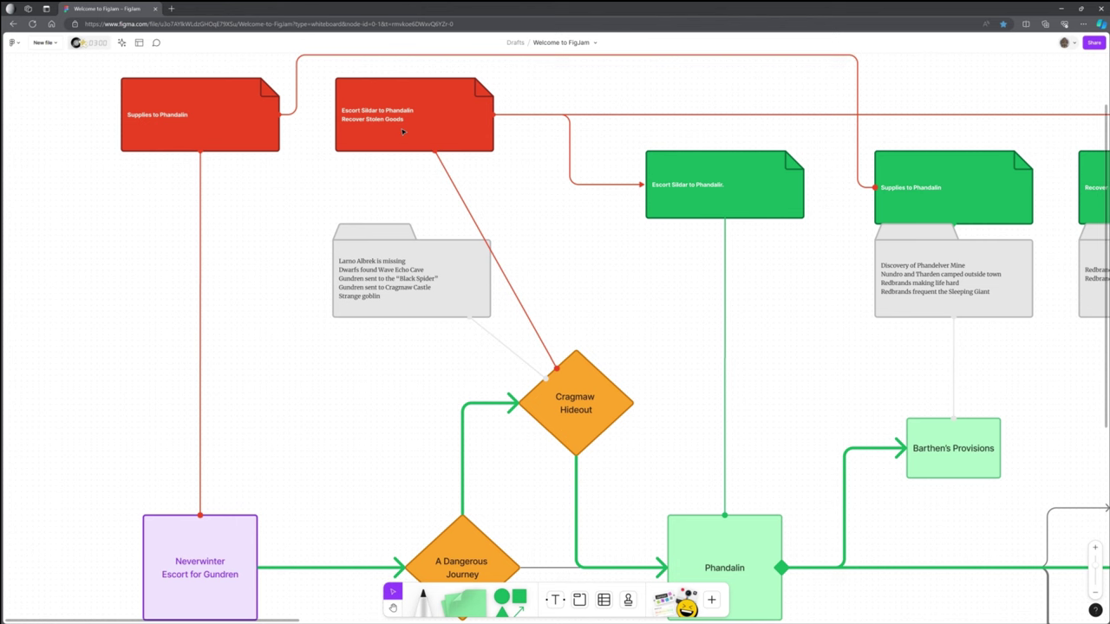
pyautogui.scroll(-1, 406, 182)
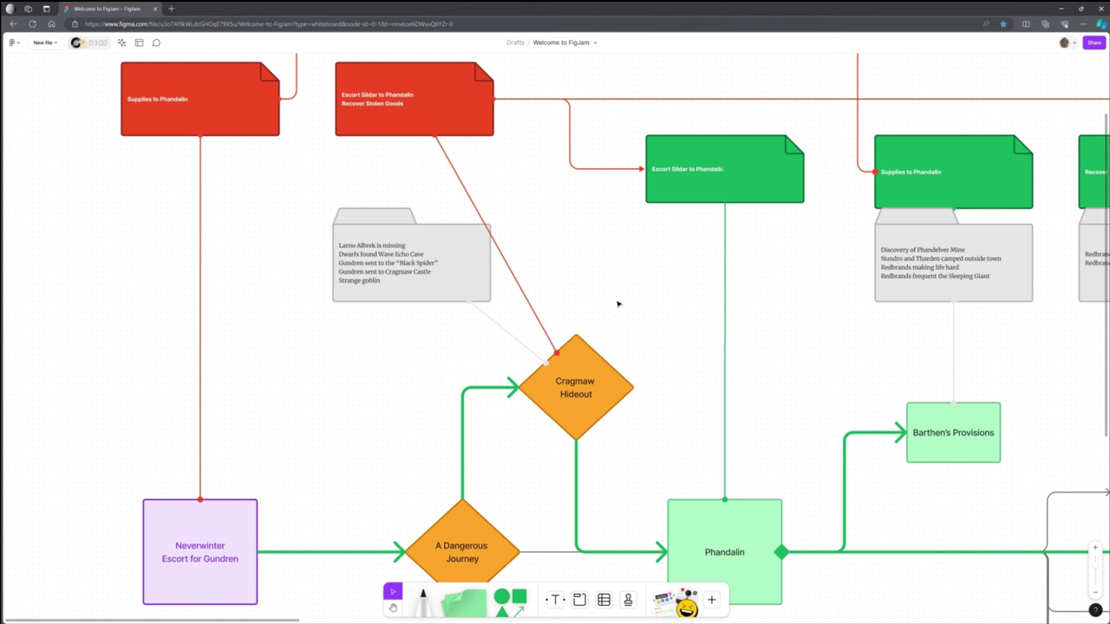
pyautogui.scroll(-2, 616, 301)
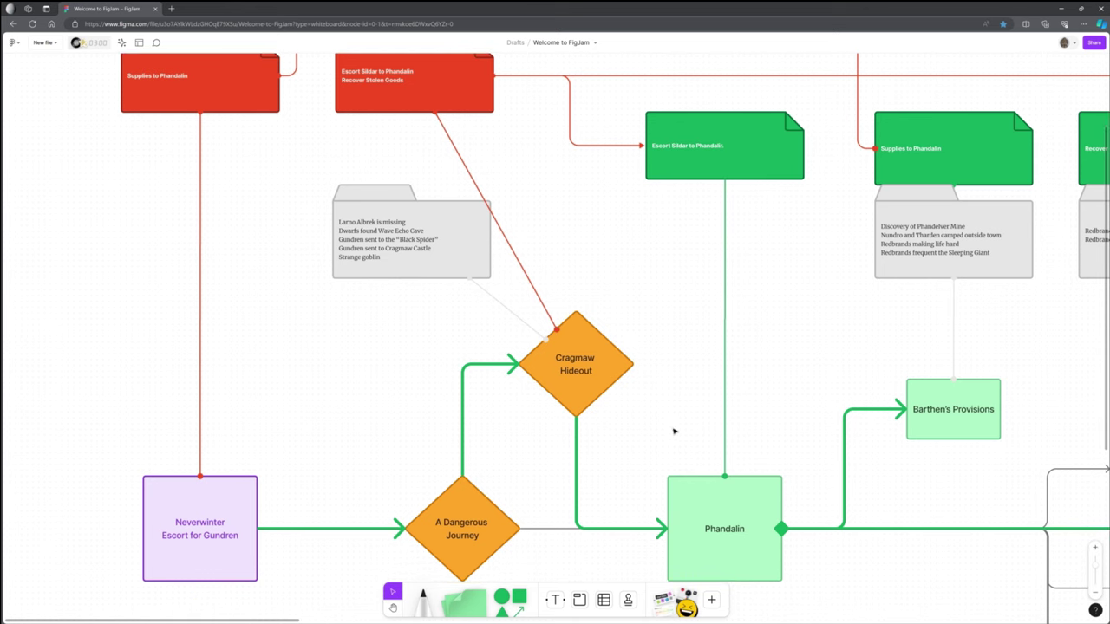
# Pan with the Hand tool to Barthen's Provisions, Lionshield Coster and the Supplies to Phandalin card.
pyautogui.click(393, 607)
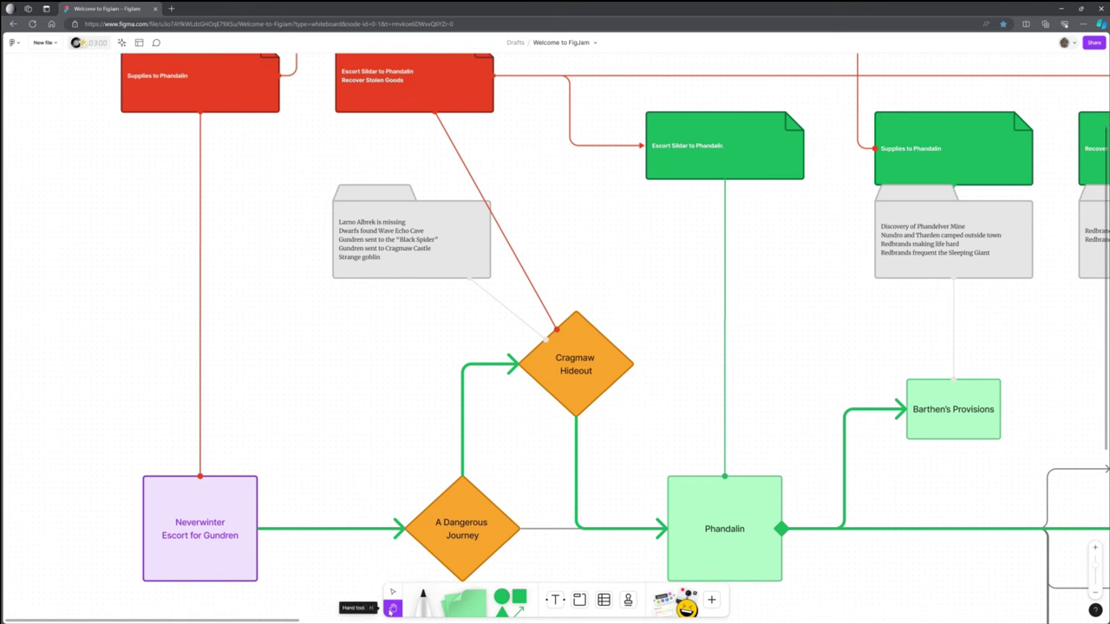
pyautogui.moveTo(697, 309); pyautogui.dragTo(440, 289)
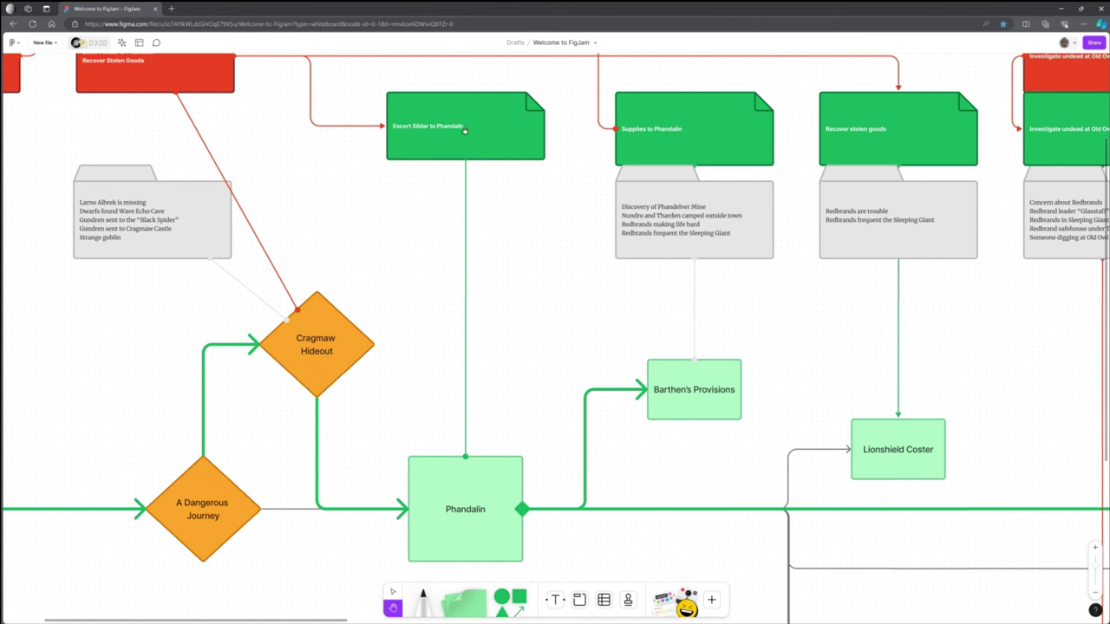
pyautogui.moveTo(818, 327); pyautogui.dragTo(587, 342)
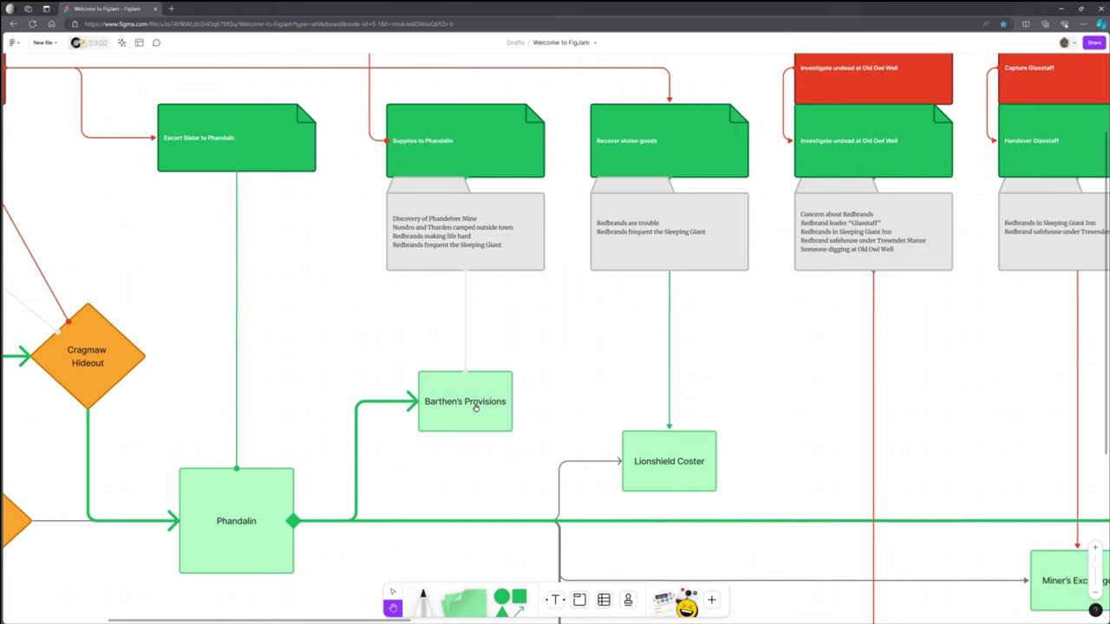
pyautogui.moveTo(366, 332); pyautogui.dragTo(389, 374)
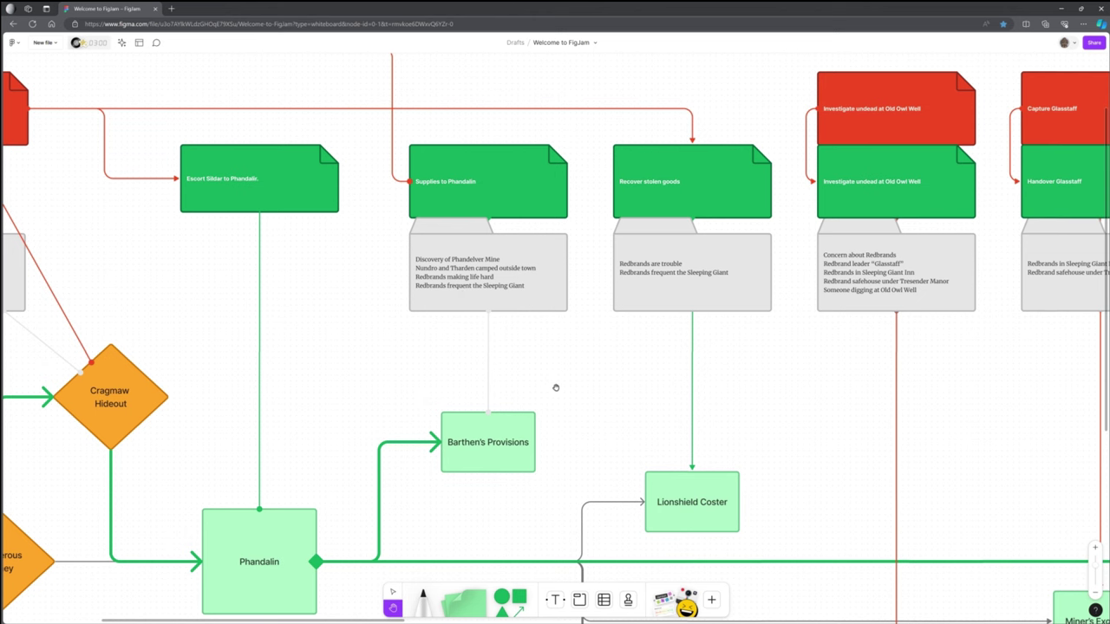
pyautogui.scroll(-4, 555, 390)
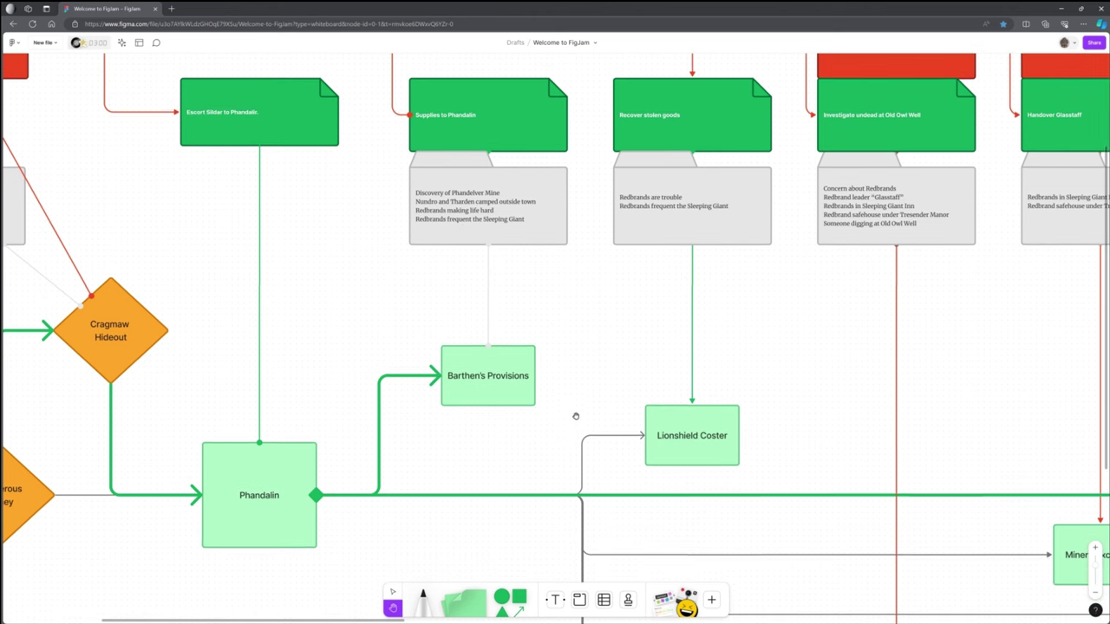
# Bring Miner's Exchange and Alderleaf Farm into view.
pyautogui.hscroll(2, 555, 434)
pyautogui.moveTo(500, 432); pyautogui.dragTo(322, 374)
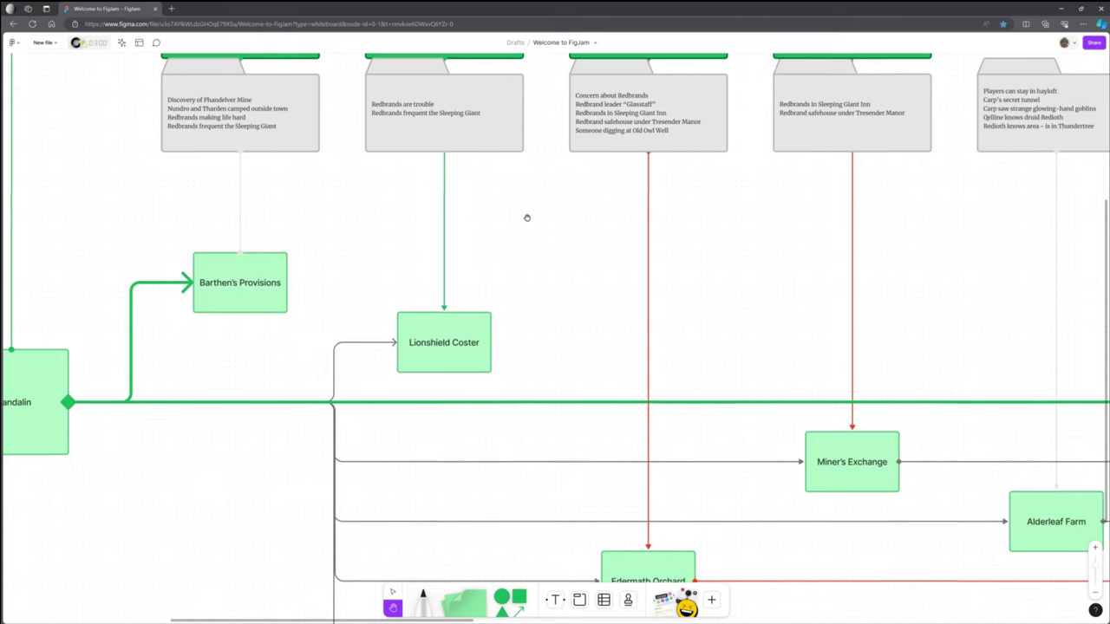
pyautogui.moveTo(526, 216); pyautogui.dragTo(530, 363)
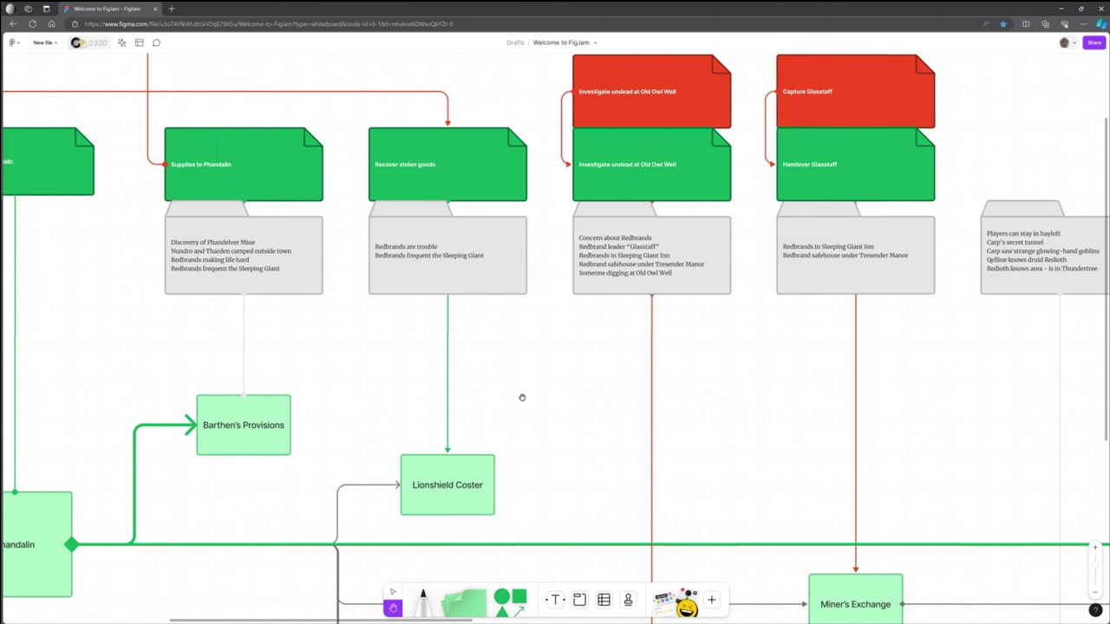
pyautogui.scroll(-1, 519, 395)
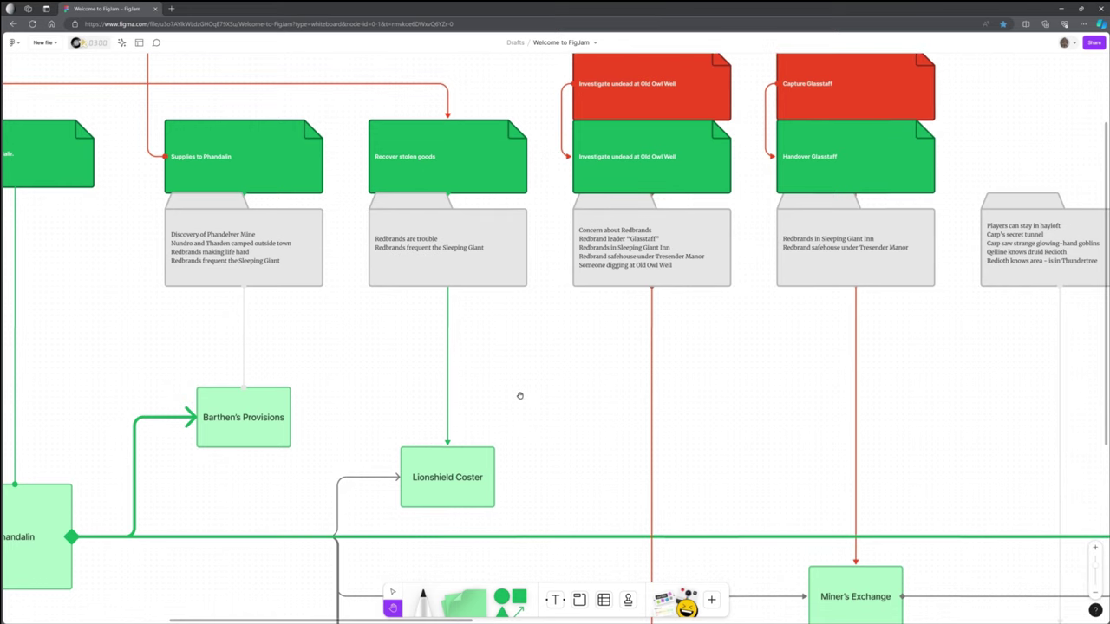
pyautogui.scroll(-5, 520, 395)
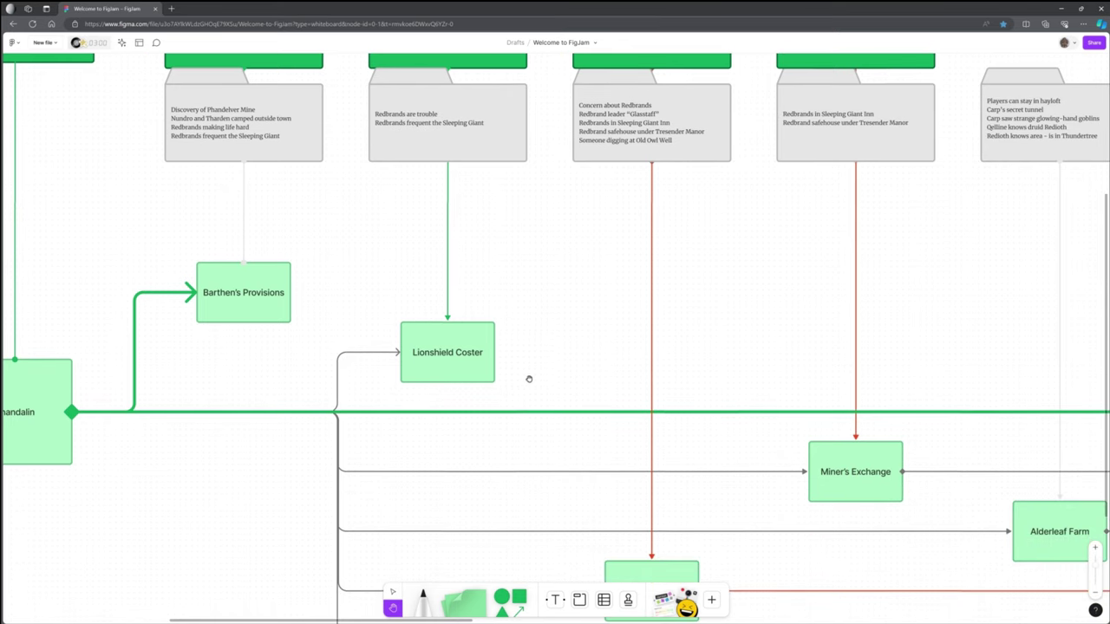
pyautogui.scroll(-7, 539, 357)
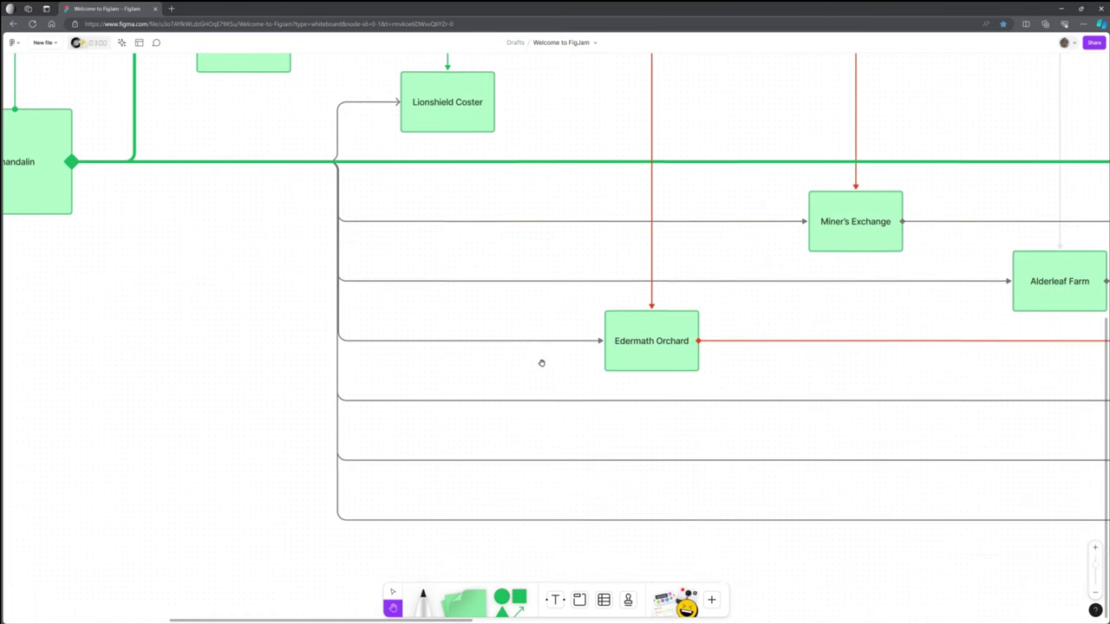
pyautogui.scroll(1, 555, 351)
# Pan further right and up to the Old Owl Well and Capture Glasstaff quest cards.
pyautogui.moveTo(706, 304); pyautogui.dragTo(491, 323)
pyautogui.moveTo(751, 249); pyautogui.dragTo(525, 260)
pyautogui.moveTo(508, 118); pyautogui.dragTo(485, 392)
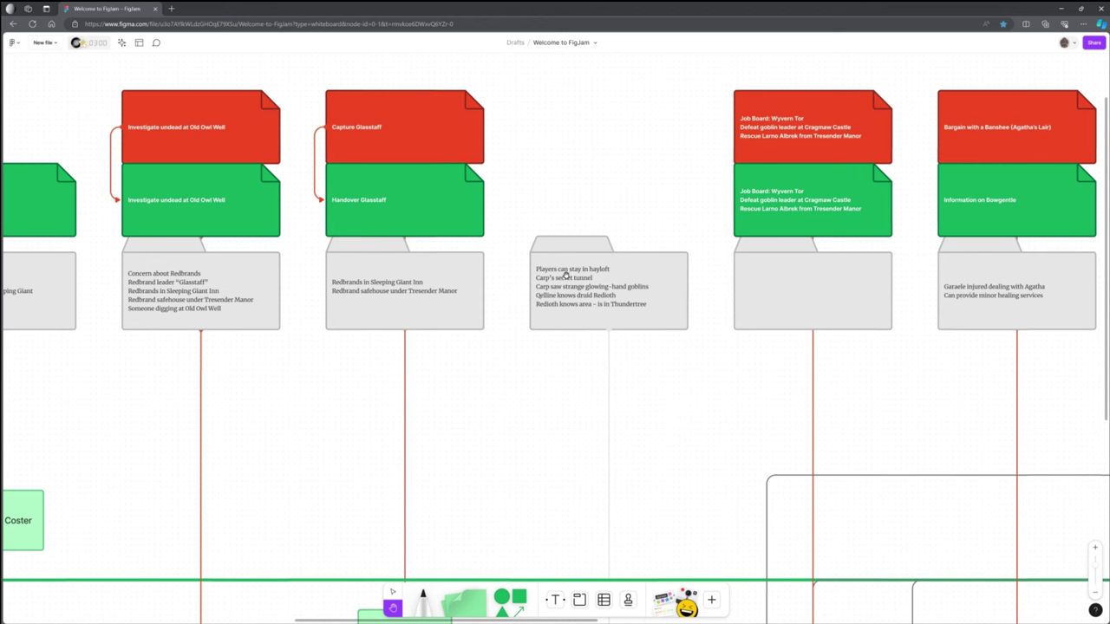
# Pan between the job-board quest cards and Redbrand Ruffians with nearby town locations.
pyautogui.moveTo(686, 416); pyautogui.dragTo(382, 130)
pyautogui.moveTo(520, 110); pyautogui.dragTo(540, 481)
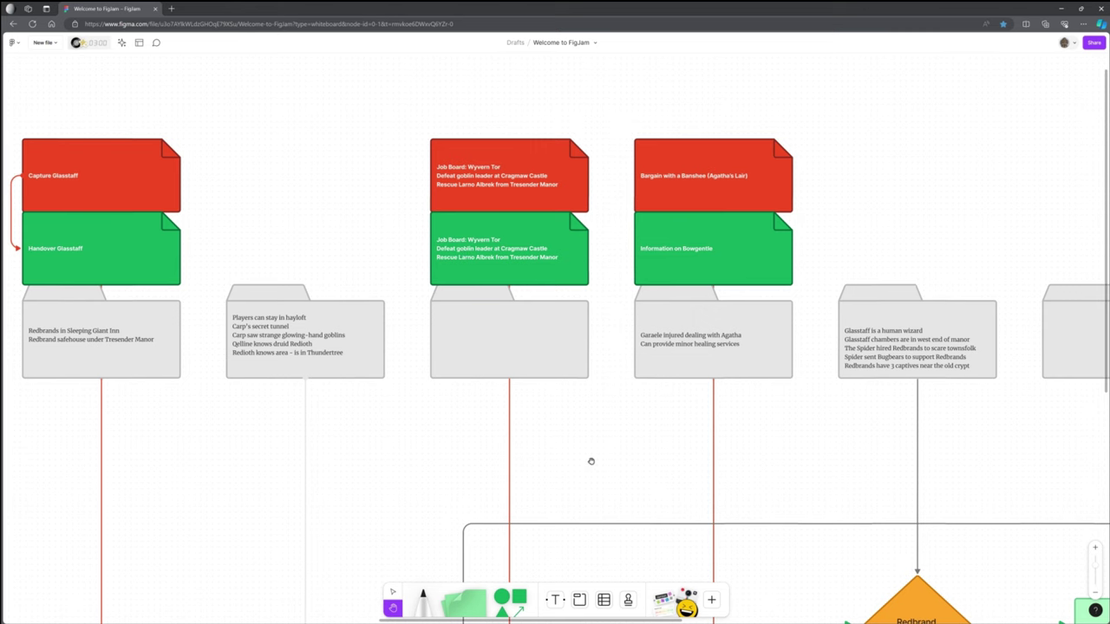
pyautogui.moveTo(585, 485); pyautogui.dragTo(528, 39)
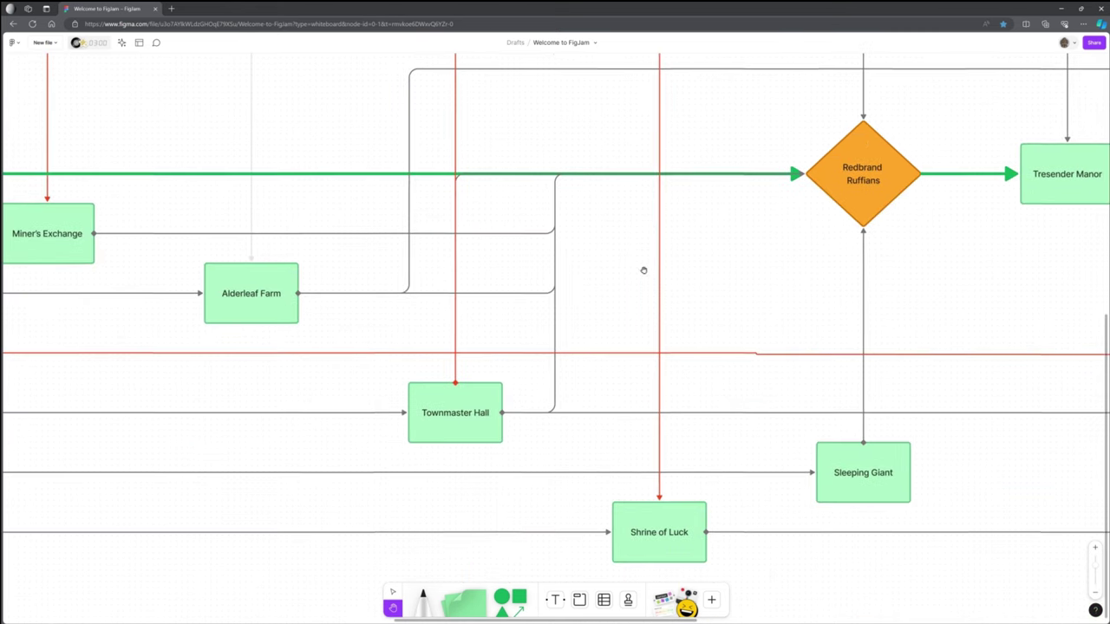
pyautogui.moveTo(669, 312); pyautogui.dragTo(575, 450)
pyautogui.moveTo(571, 192); pyautogui.dragTo(548, 399)
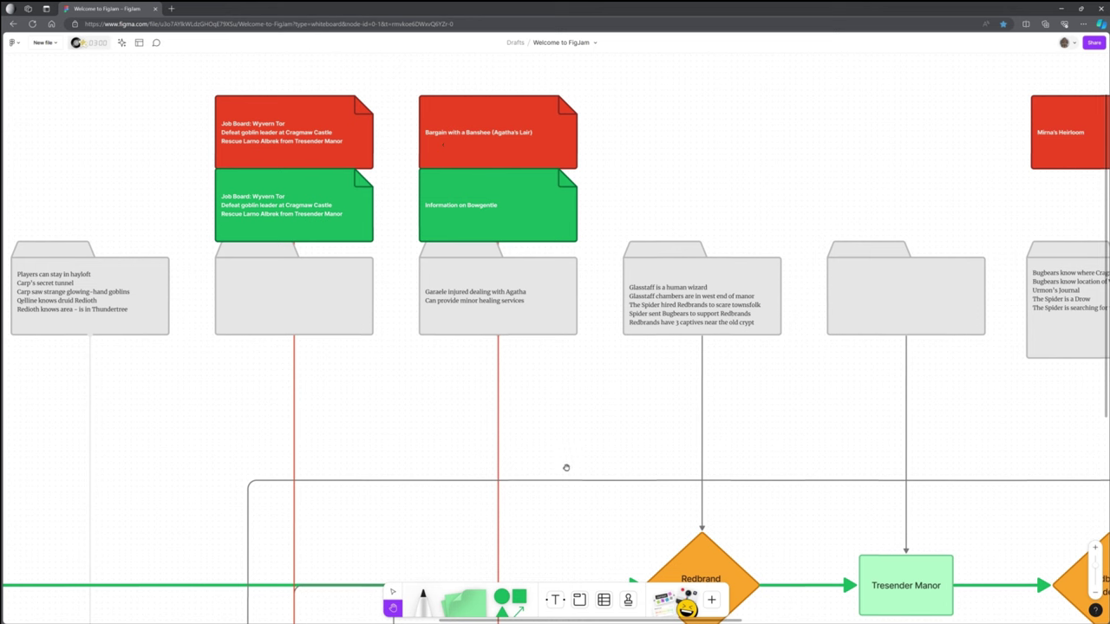
# Pan down to the location nodes from Redbrand Ruffians through Tresender Manor to Redbrand Hideout.
pyautogui.moveTo(568, 522); pyautogui.dragTo(433, 90)
pyautogui.moveTo(659, 226); pyautogui.dragTo(595, 228)
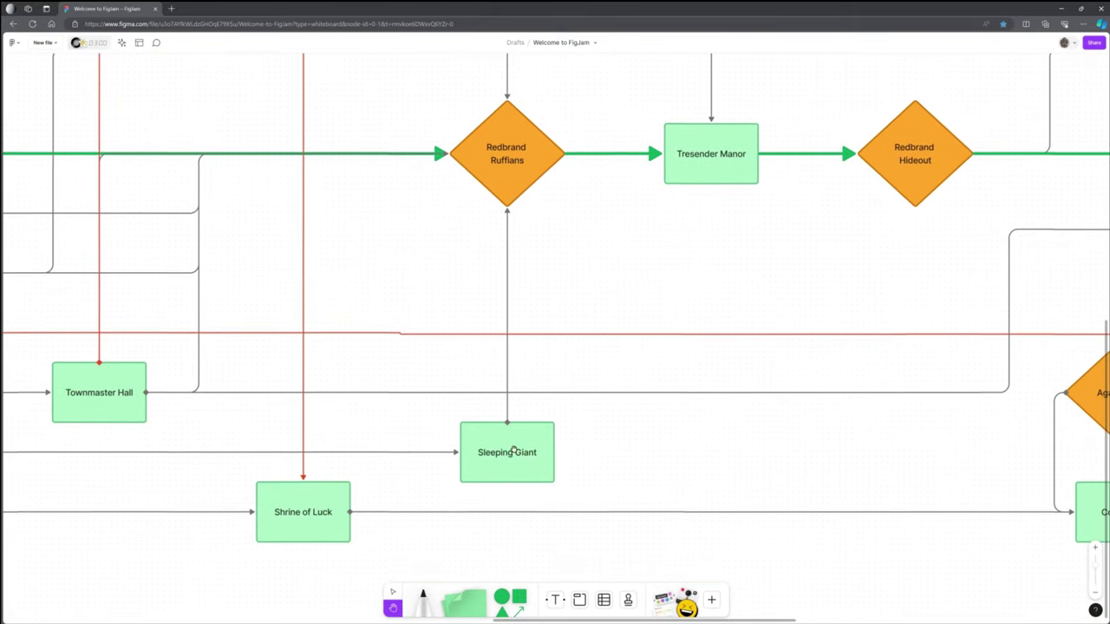
pyautogui.scroll(5, 580, 307)
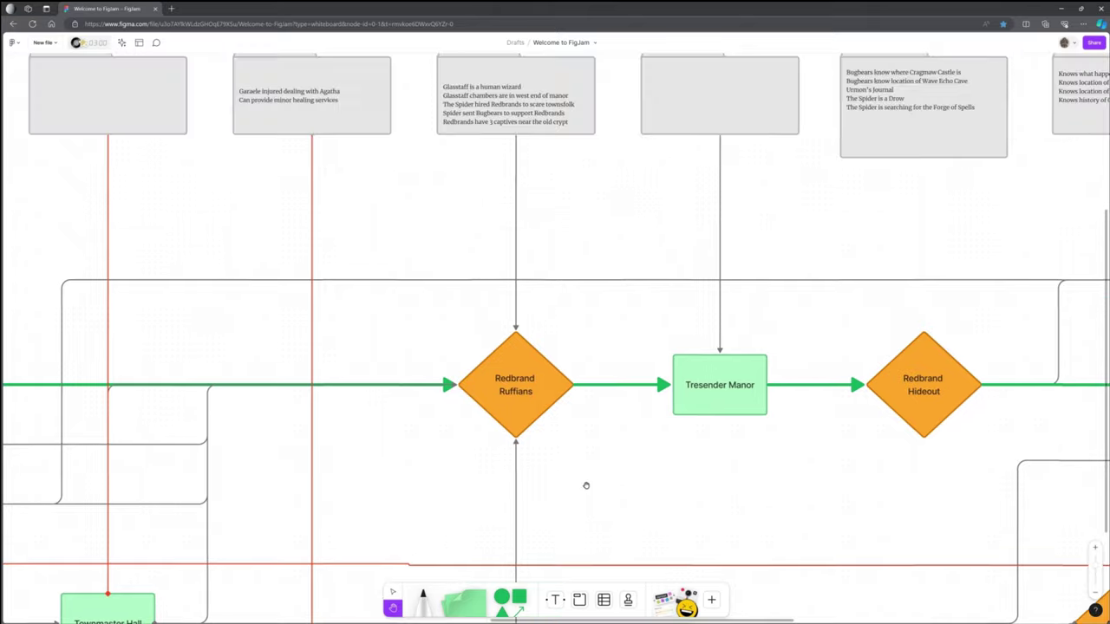
pyautogui.moveTo(592, 257); pyautogui.dragTo(673, 226)
pyautogui.scroll(-2, 392, 286)
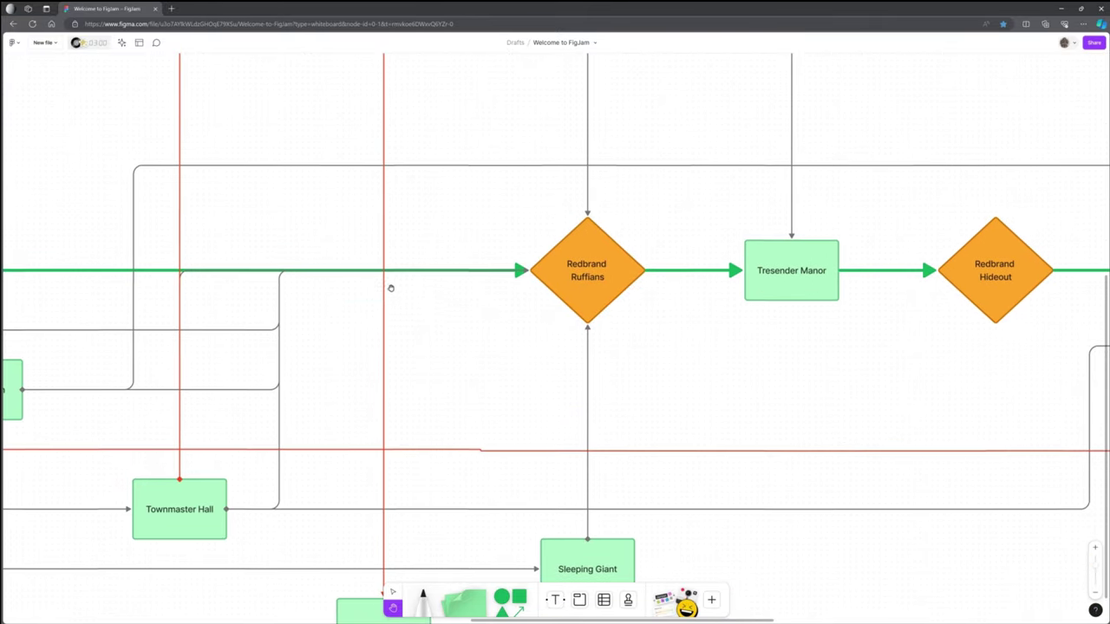
# Zoom out to the whole flowchart, then zoom back in two levels on its middle.
pyautogui.click(1093, 590)
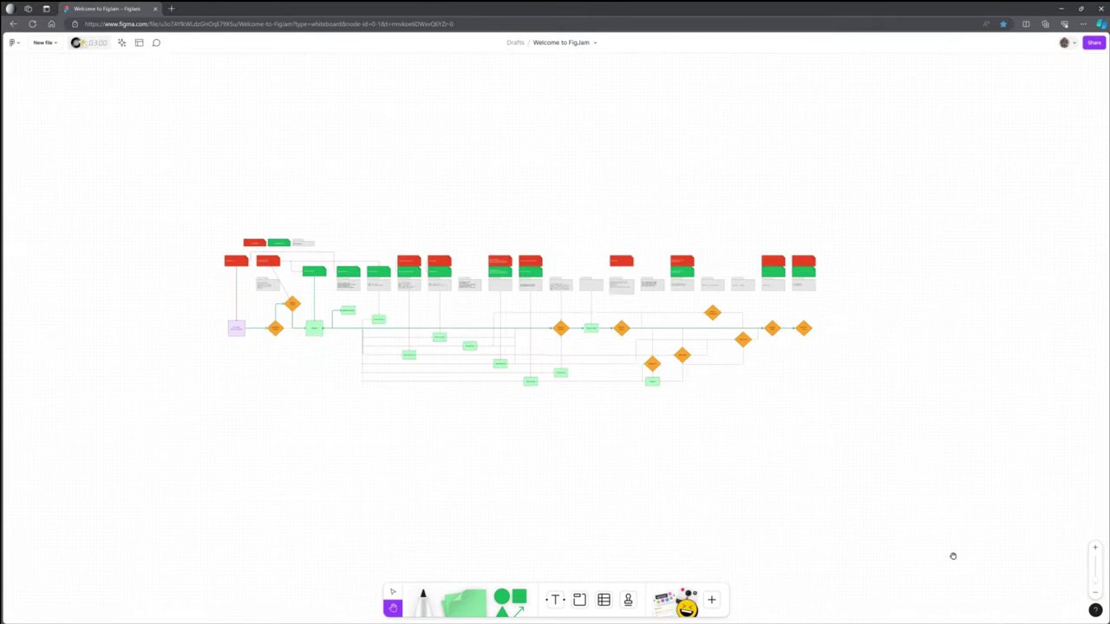
pyautogui.click(1094, 549)
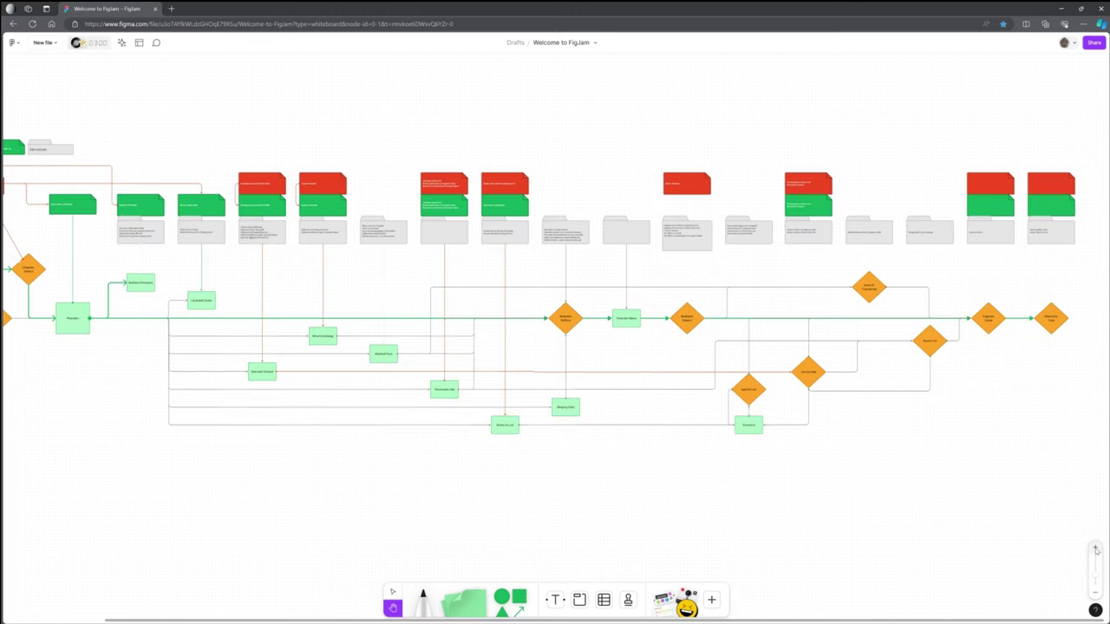
pyautogui.click(1094, 549)
# Pan across Miner's Exchange and Edermath Orchard toward Redbrand Ruffians and Old Owl Well.
pyautogui.moveTo(531, 387); pyautogui.dragTo(436, 433)
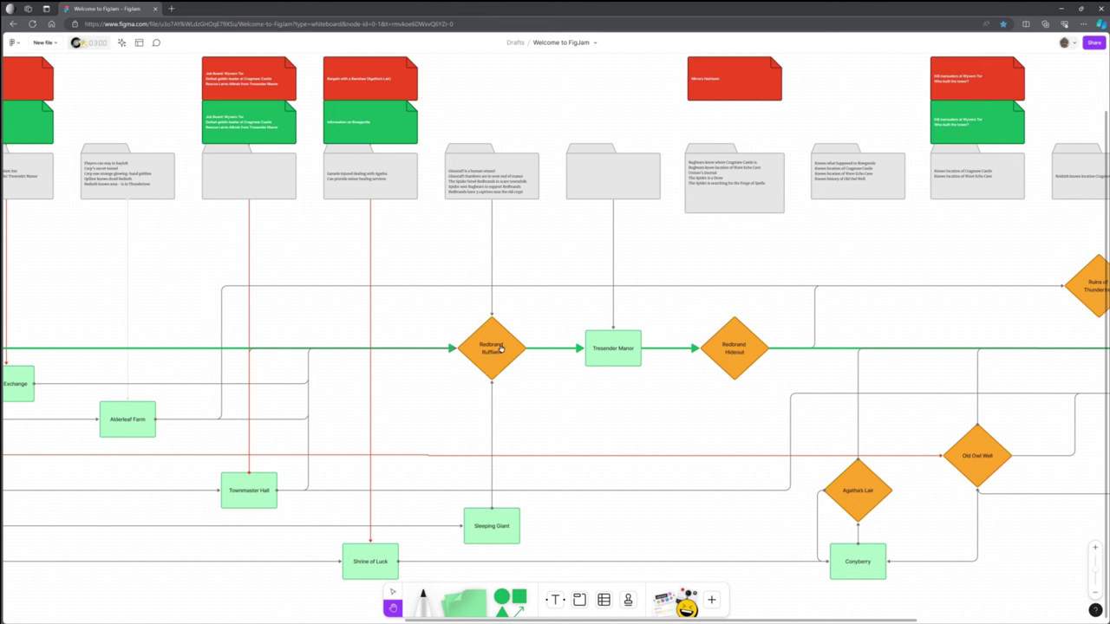
pyautogui.moveTo(166, 287); pyautogui.dragTo(345, 284)
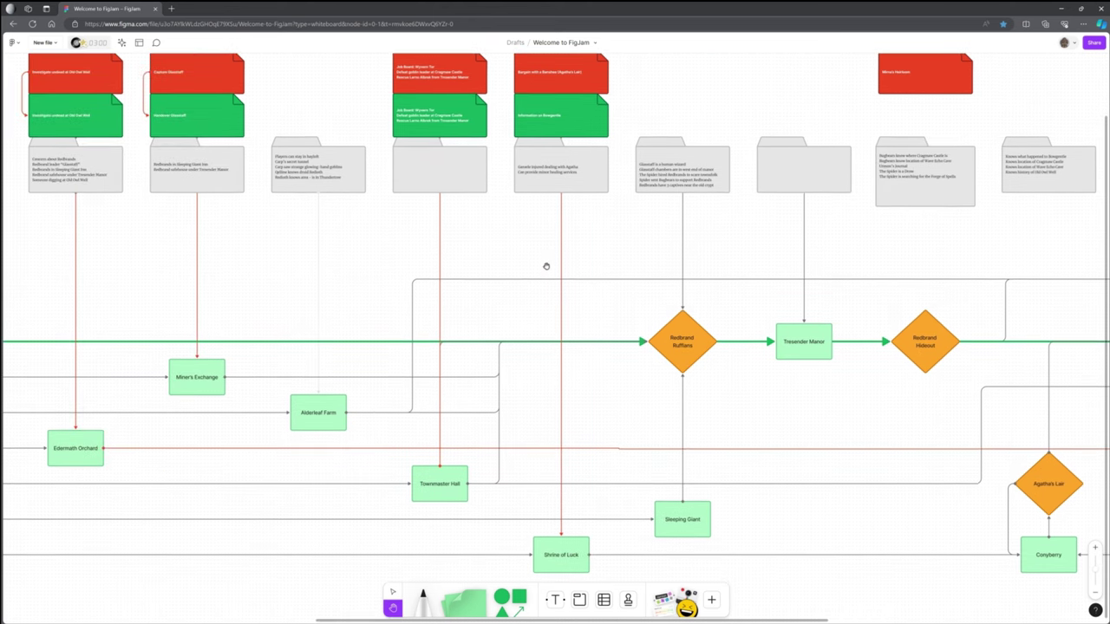
pyautogui.moveTo(631, 292); pyautogui.dragTo(473, 343)
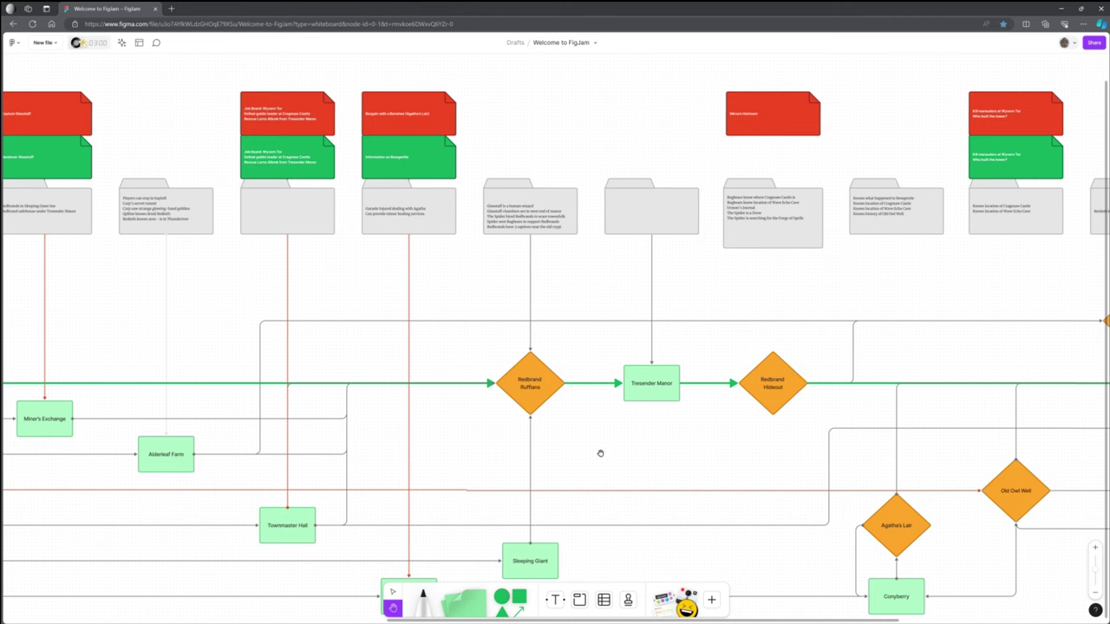
pyautogui.moveTo(598, 454); pyautogui.dragTo(402, 374)
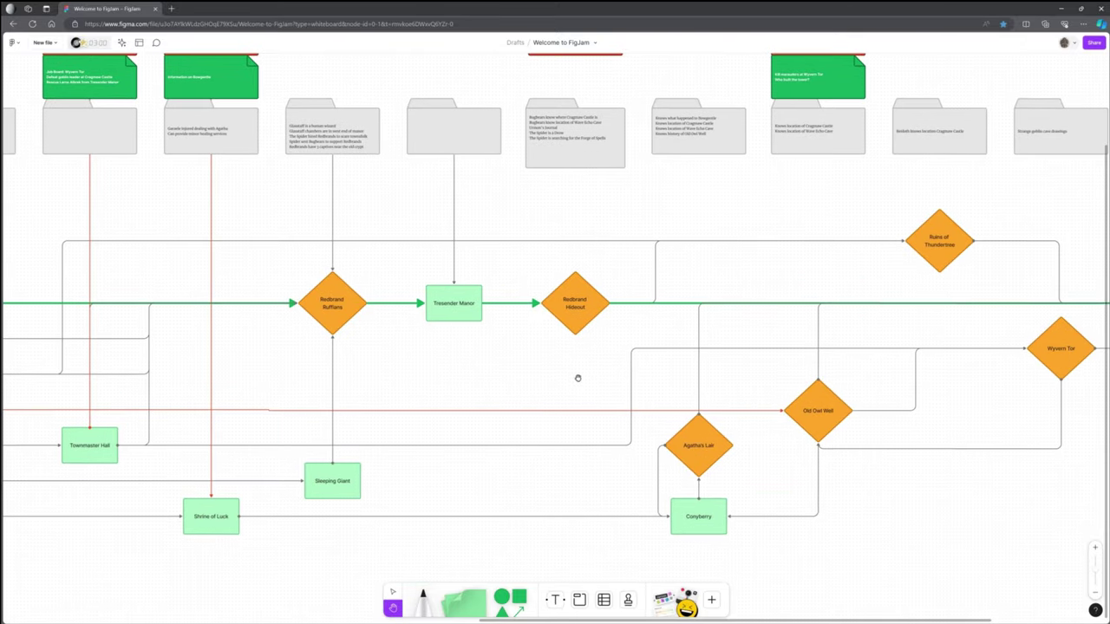
# Pan along the main path past Ruins of Thundertree and Wyvern Tor toward Cragmaw Castle.
pyautogui.moveTo(578, 378); pyautogui.dragTo(496, 368)
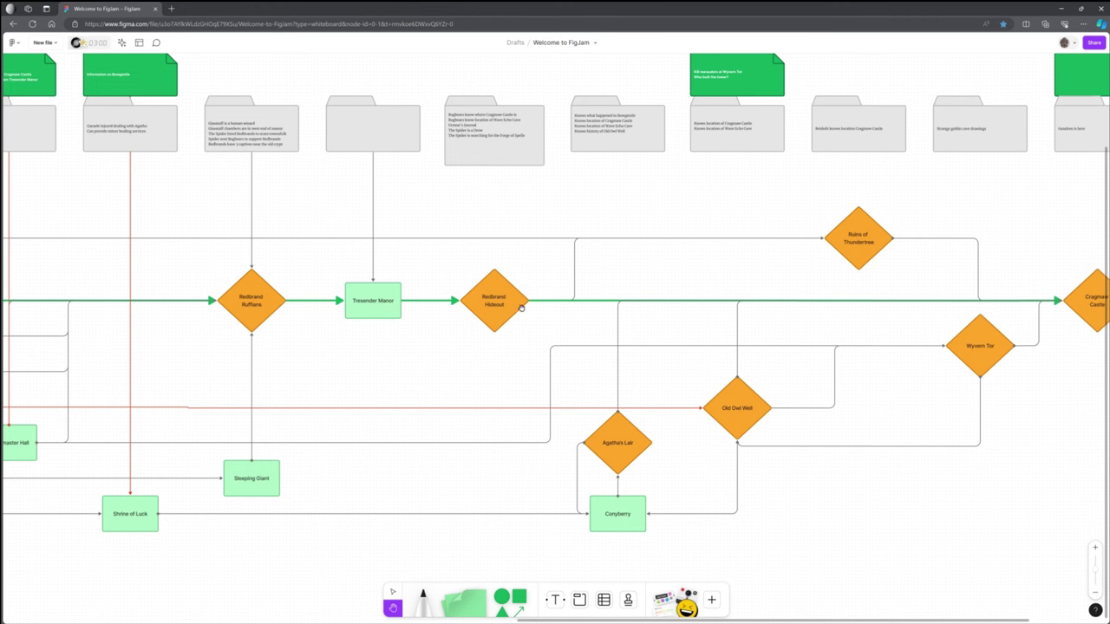
pyautogui.moveTo(491, 136); pyautogui.dragTo(499, 203)
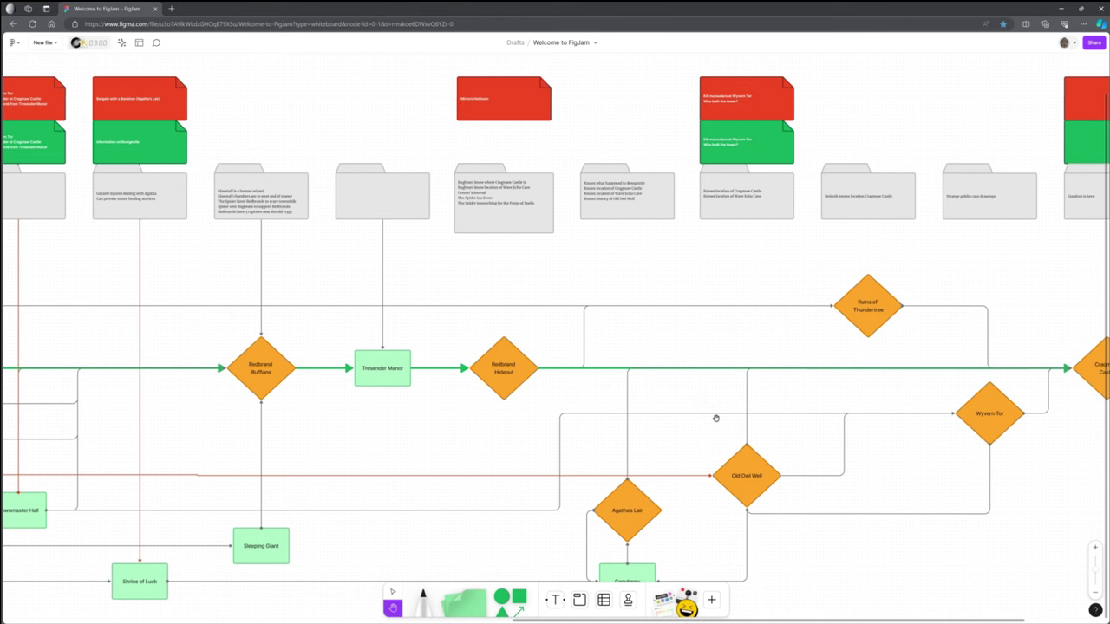
pyautogui.moveTo(717, 416); pyautogui.dragTo(696, 313)
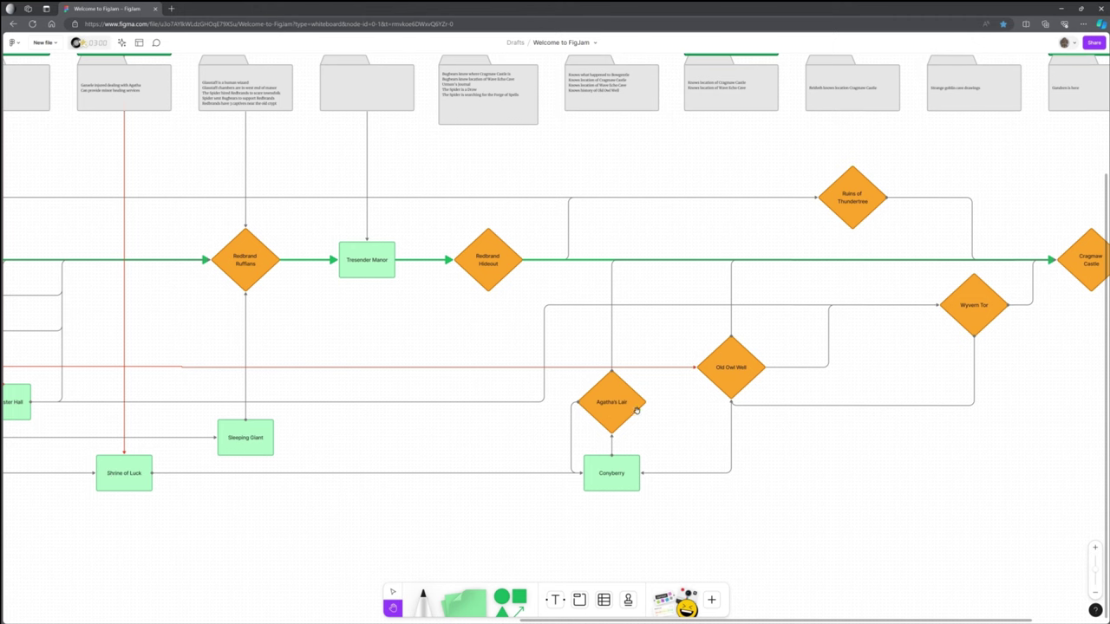
pyautogui.hscroll(2, 666, 423)
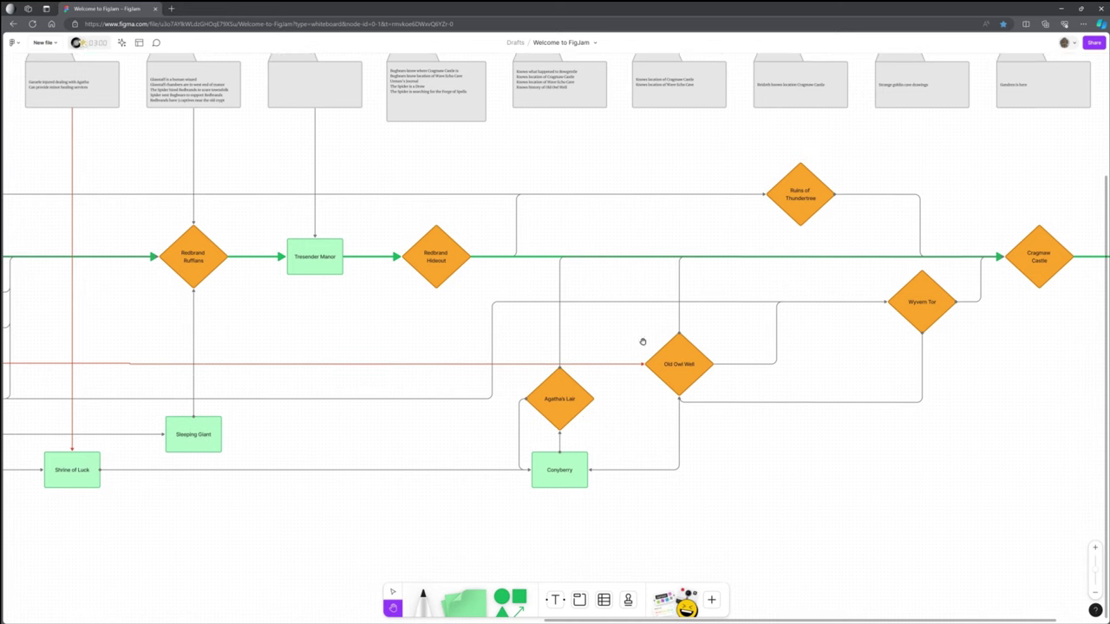
pyautogui.moveTo(641, 341); pyautogui.dragTo(528, 350)
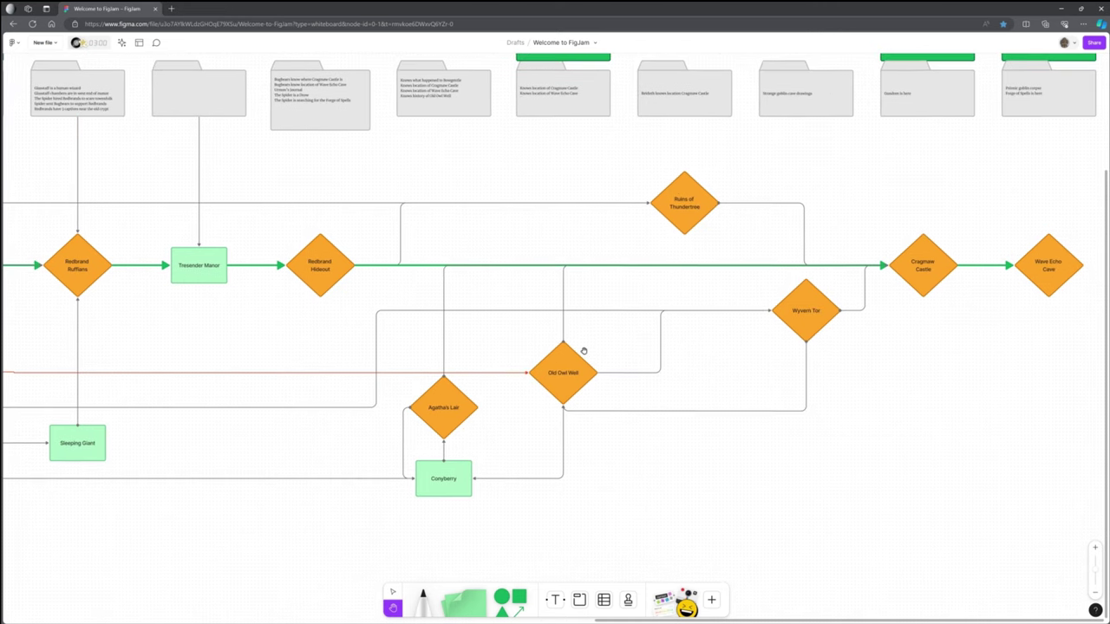
pyautogui.moveTo(596, 327); pyautogui.dragTo(559, 349)
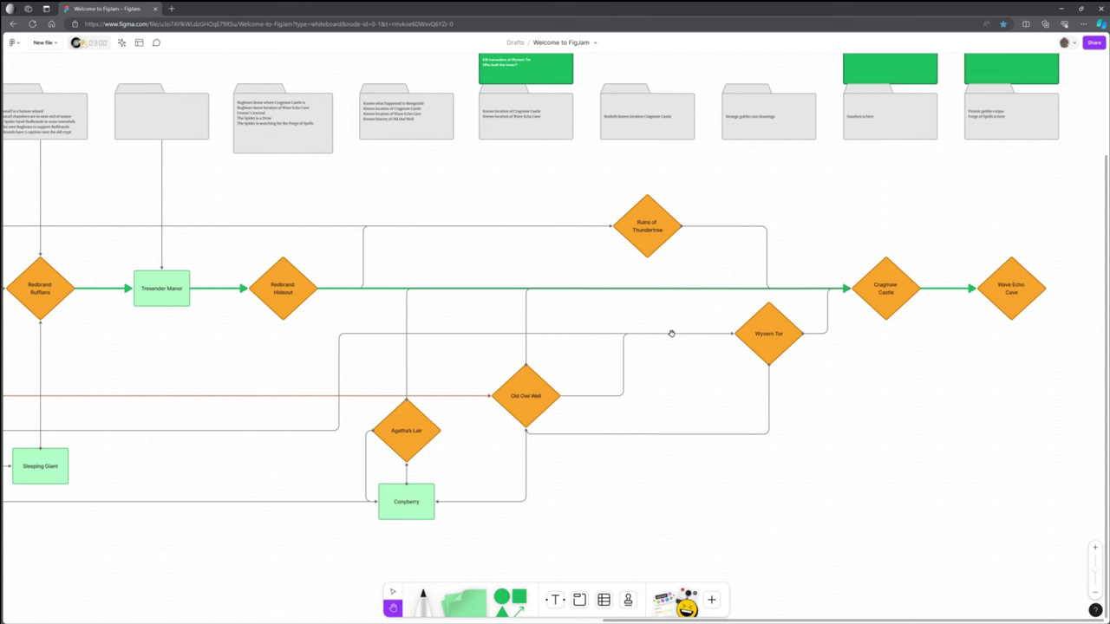
# Centre Cragmaw Castle and Wave Echo Cave with their quest notes above.
pyautogui.moveTo(672, 334); pyautogui.dragTo(560, 329)
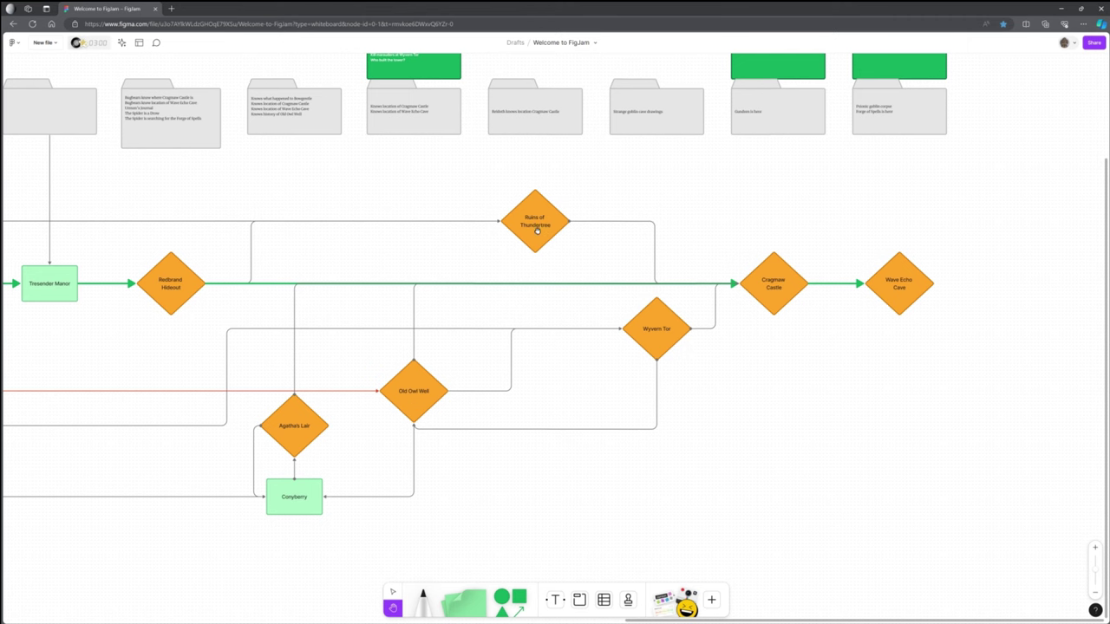
pyautogui.moveTo(559, 314); pyautogui.dragTo(476, 326)
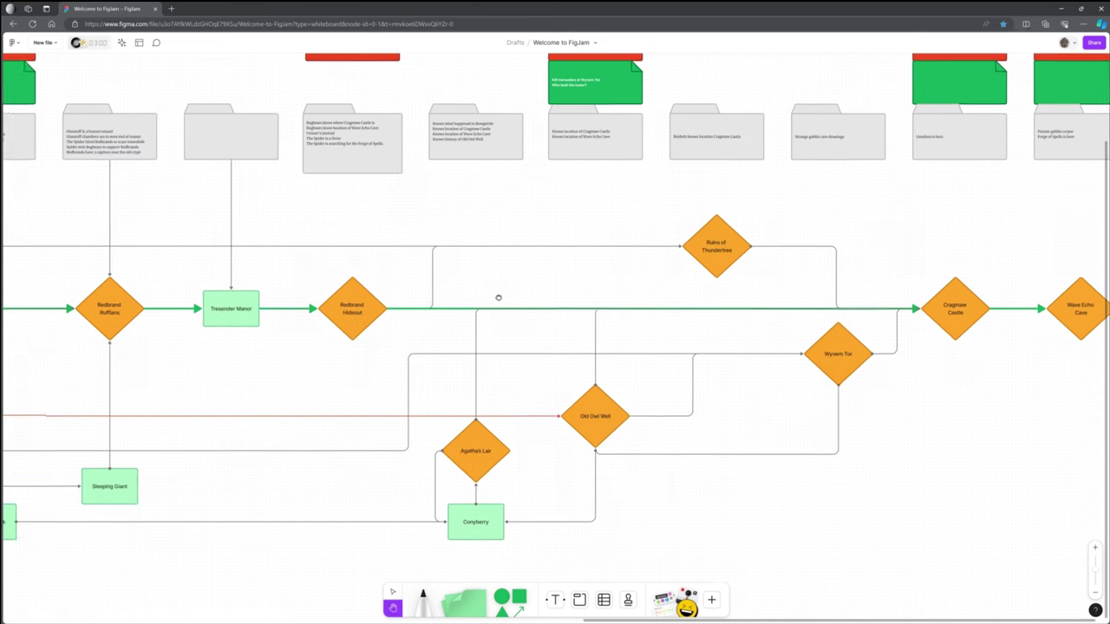
pyautogui.moveTo(213, 284); pyautogui.dragTo(508, 297)
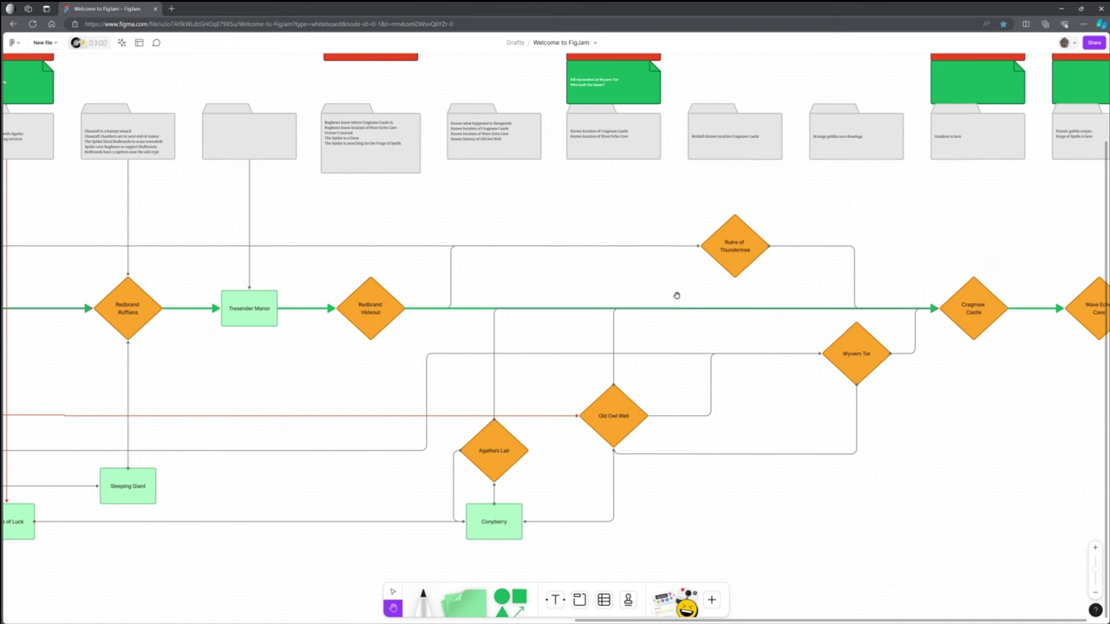
pyautogui.hscroll(6, 631, 260)
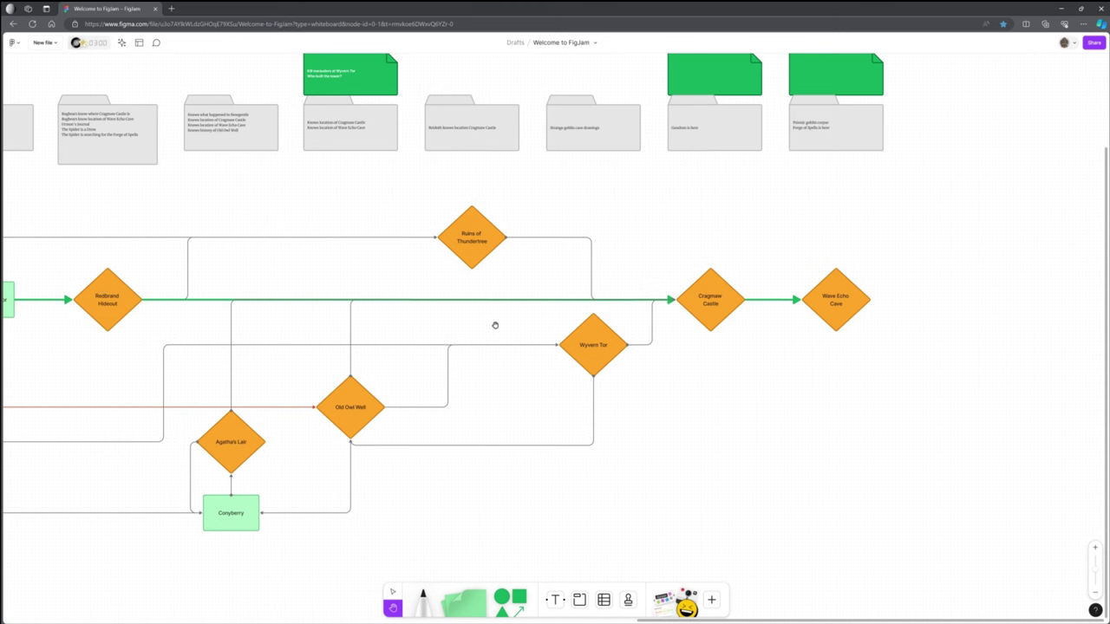
pyautogui.moveTo(706, 386); pyautogui.dragTo(612, 385)
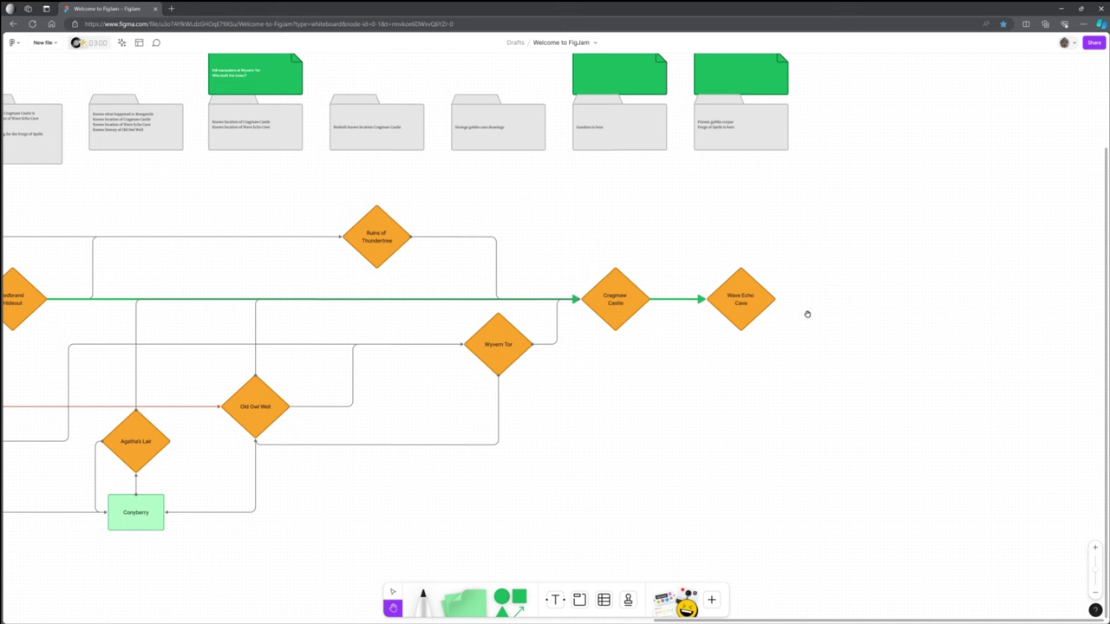
pyautogui.moveTo(595, 223); pyautogui.dragTo(676, 330)
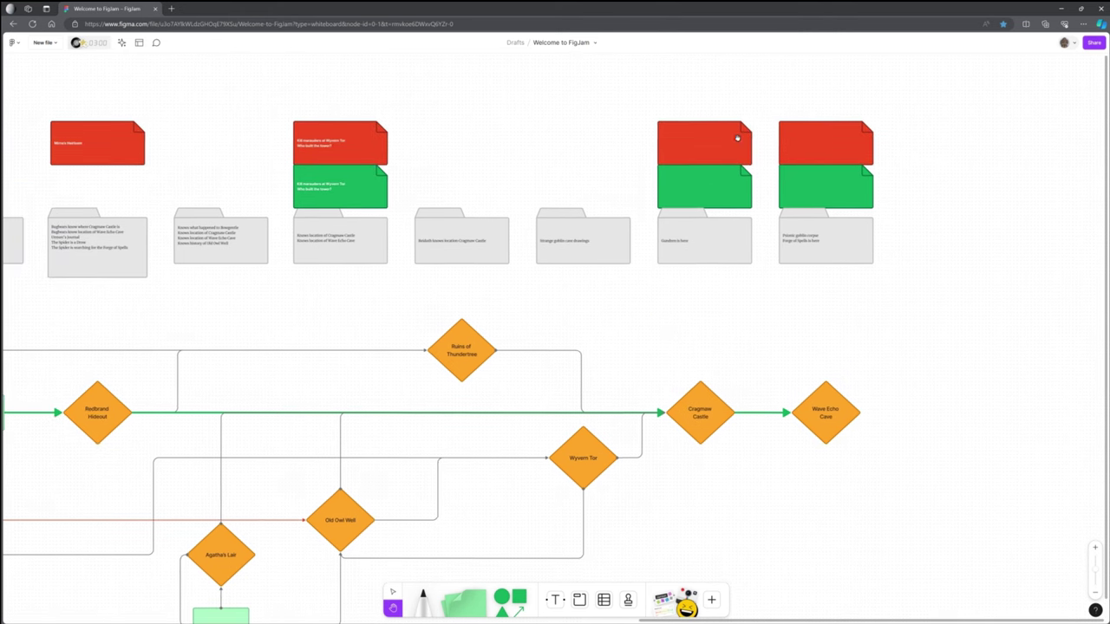
pyautogui.moveTo(646, 365); pyautogui.dragTo(776, 246)
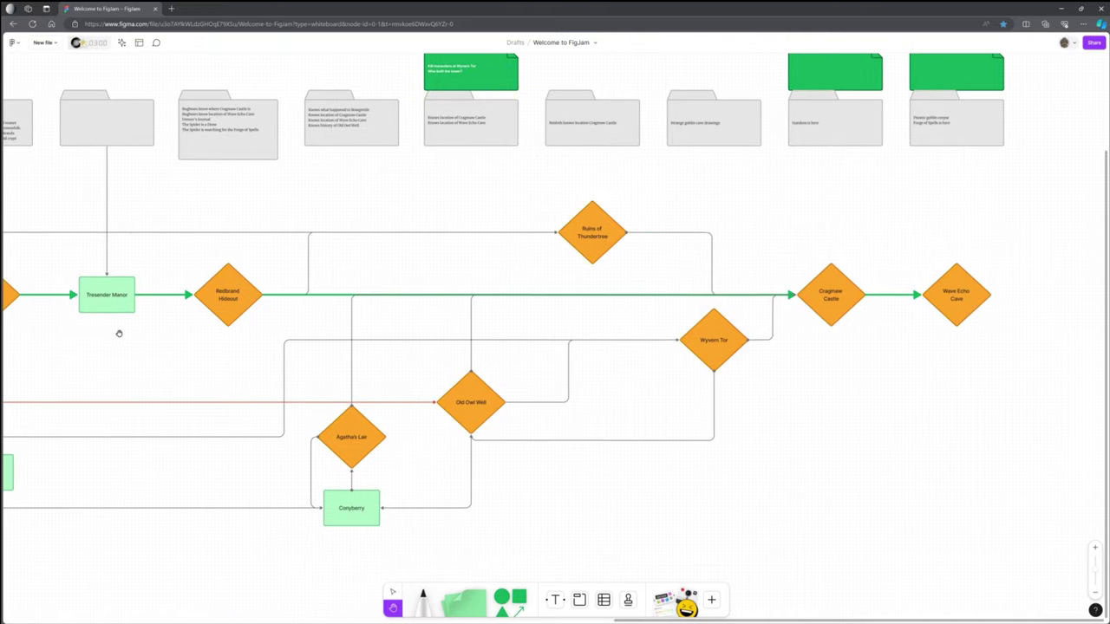
pyautogui.moveTo(118, 333); pyautogui.dragTo(550, 321)
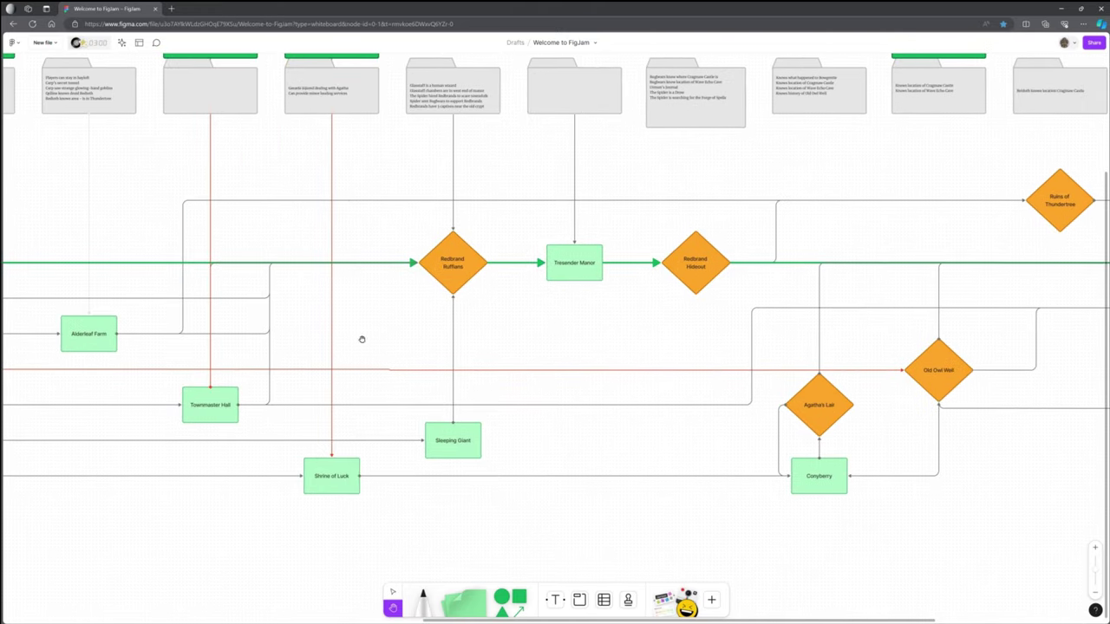
pyautogui.moveTo(54, 290); pyautogui.dragTo(969, 322)
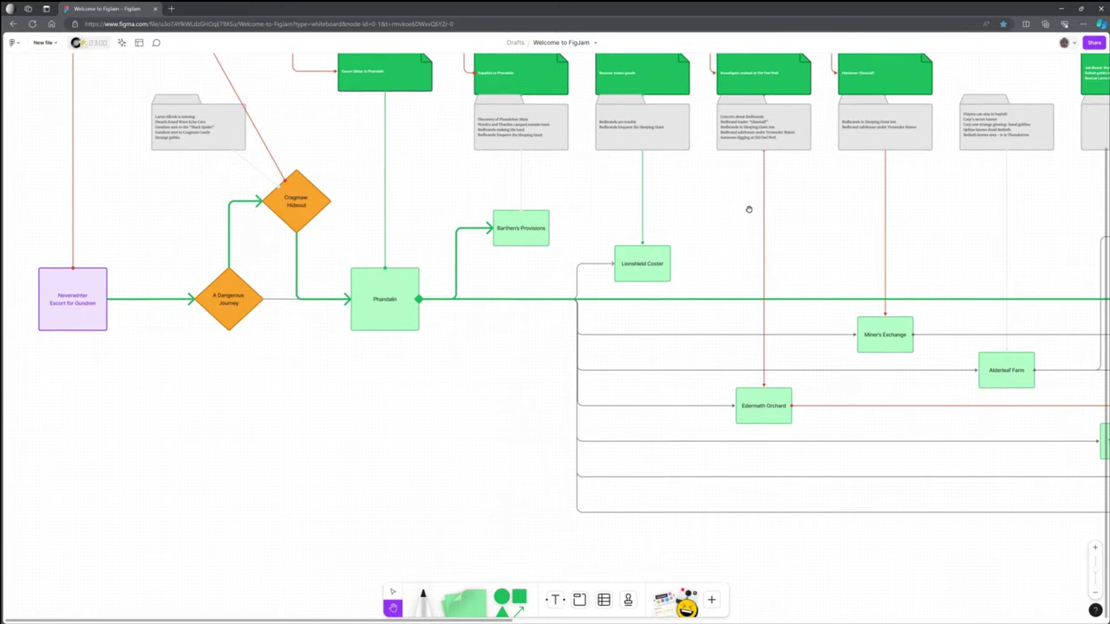
pyautogui.moveTo(746, 208); pyautogui.dragTo(679, 247)
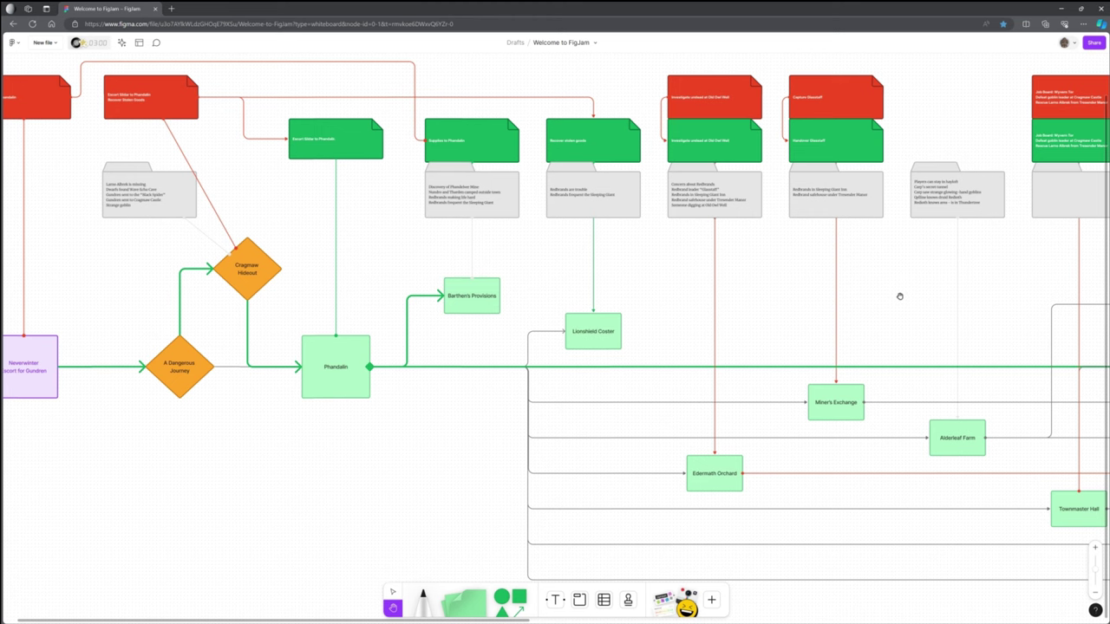
pyautogui.moveTo(899, 296); pyautogui.dragTo(416, 295)
pyautogui.moveTo(991, 404); pyautogui.dragTo(840, 318)
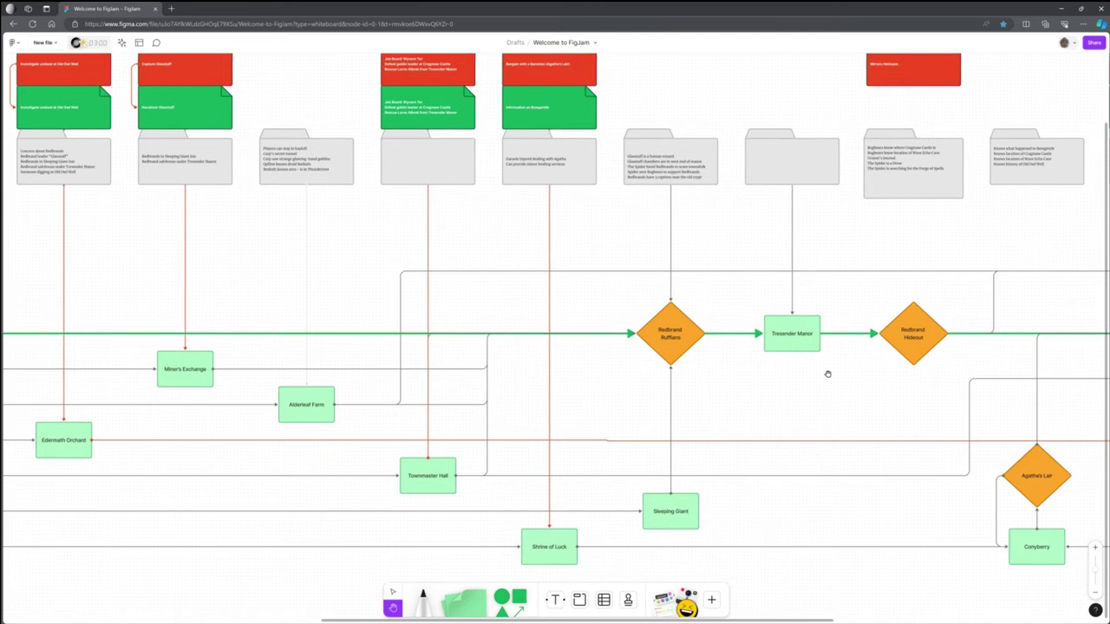
pyautogui.moveTo(266, 301); pyautogui.dragTo(707, 246)
pyautogui.moveTo(225, 266); pyautogui.dragTo(379, 342)
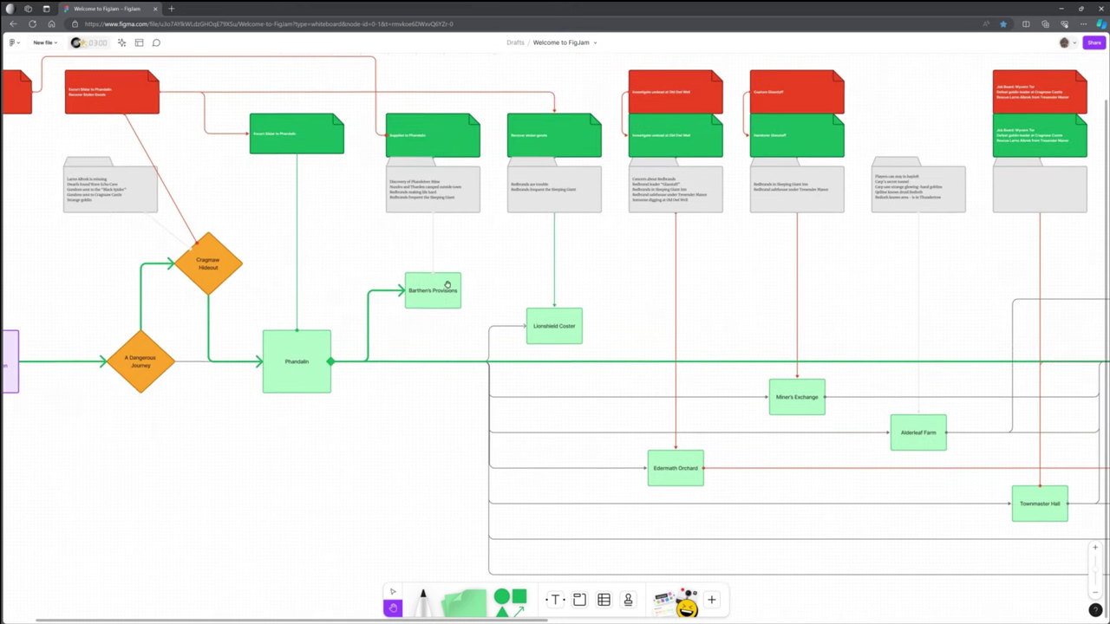
pyautogui.moveTo(789, 310); pyautogui.dragTo(222, 291)
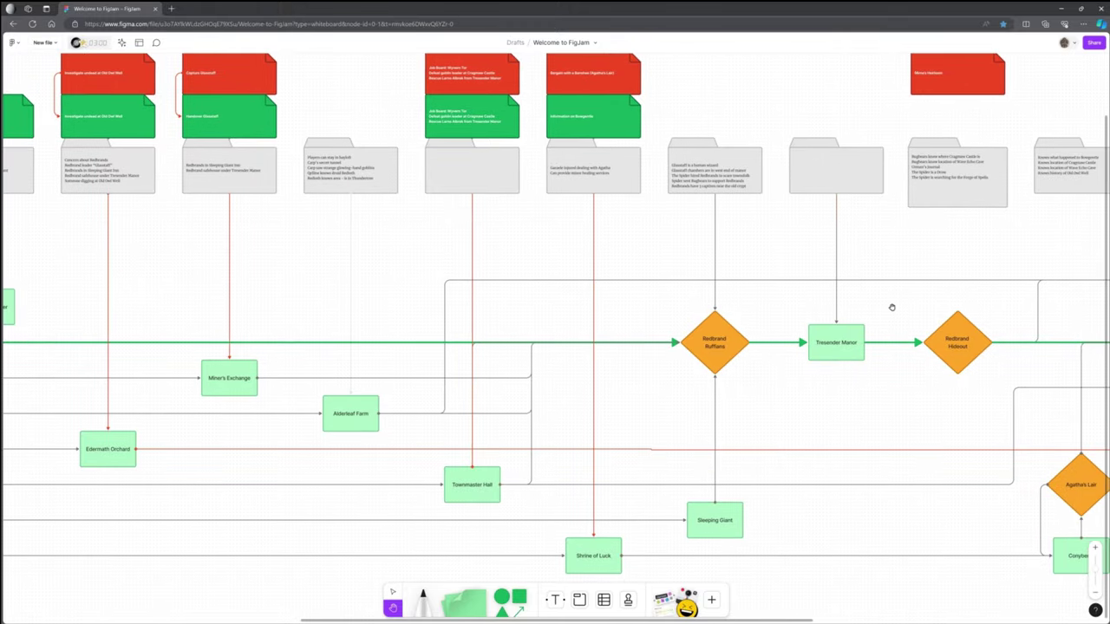
pyautogui.moveTo(907, 307); pyautogui.dragTo(612, 314)
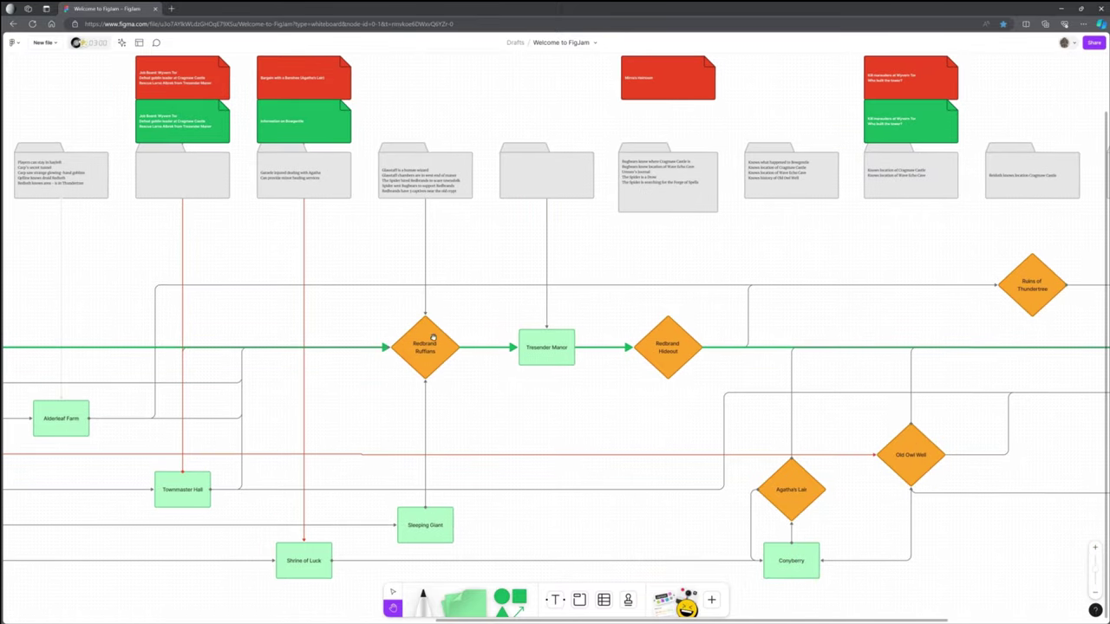
pyautogui.moveTo(886, 309); pyautogui.dragTo(665, 287)
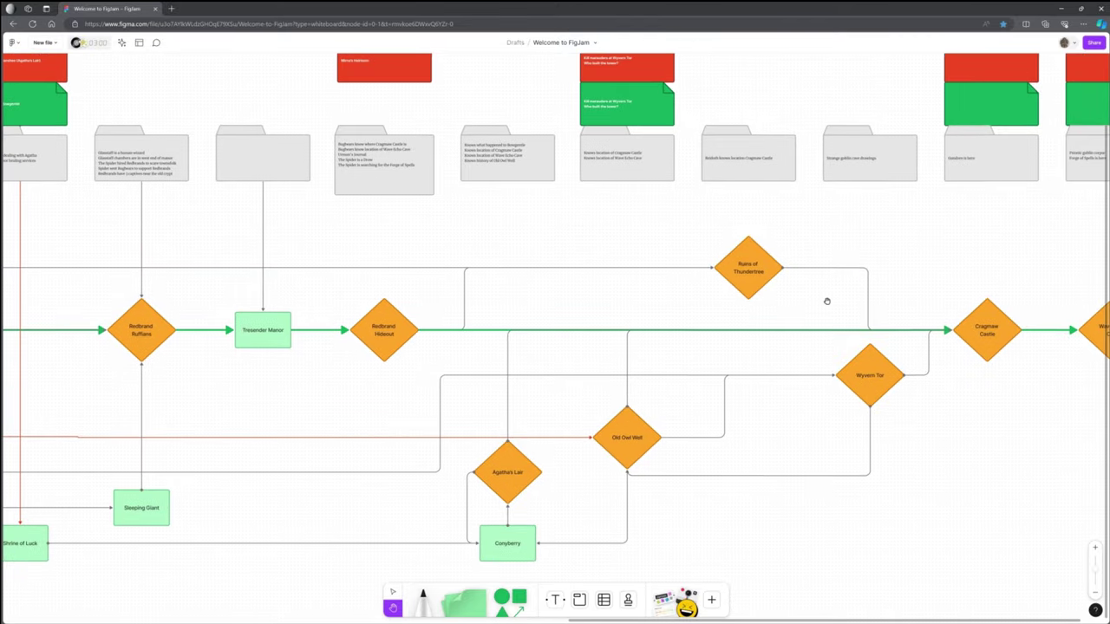
pyautogui.moveTo(834, 309); pyautogui.dragTo(986, 283)
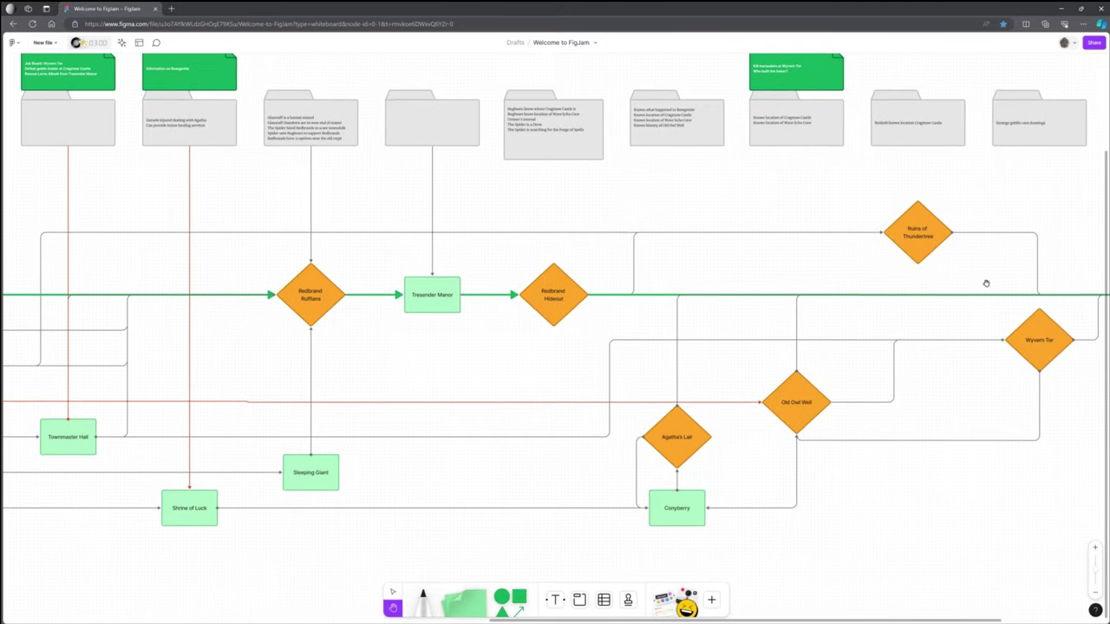
# Zoom out and centre the whole flowchart, then bring up the Dragon of Icespire Peak contents window.
pyautogui.click(1094, 590)
pyautogui.click(1094, 591)
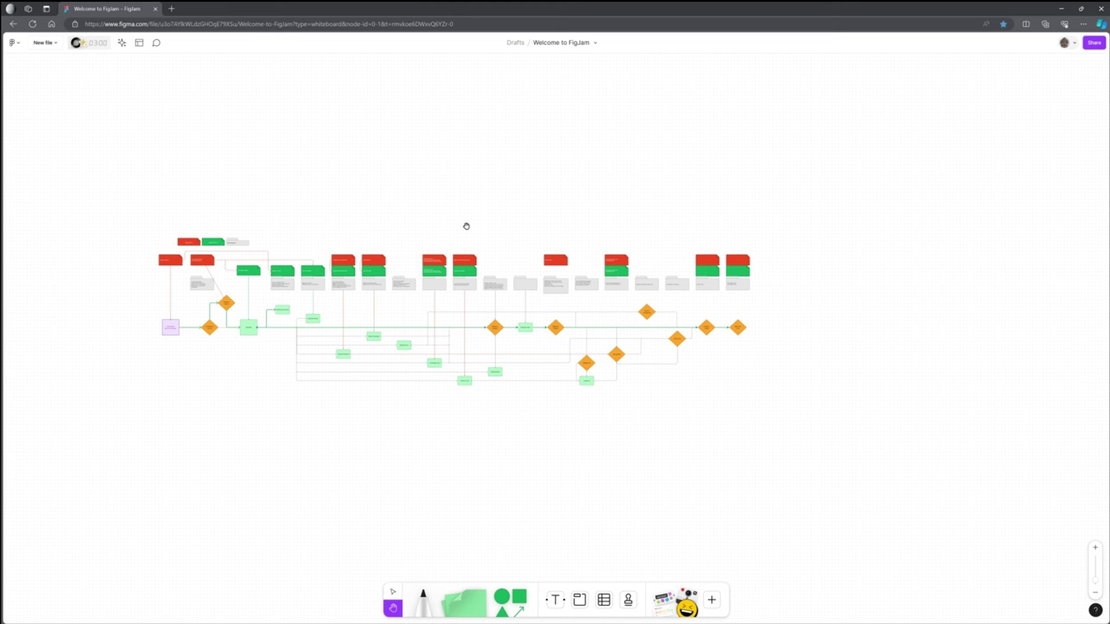
pyautogui.rightClick(466, 226)
pyautogui.click(397, 202)
pyautogui.moveTo(431, 216); pyautogui.dragTo(491, 236)
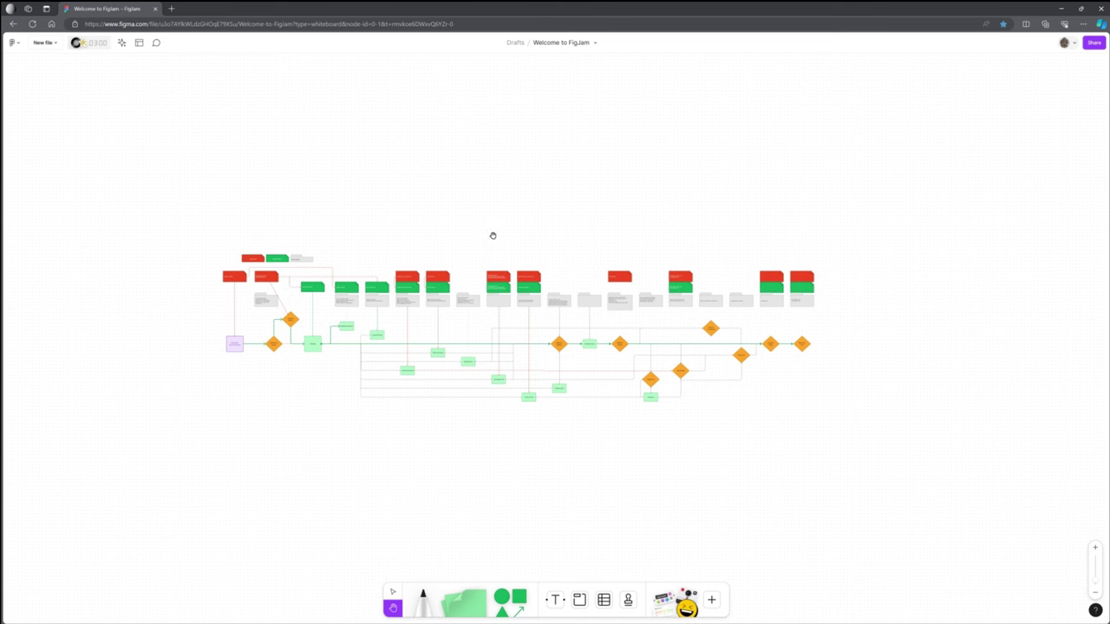
pyautogui.moveTo(691, 218); pyautogui.dragTo(123, 213)
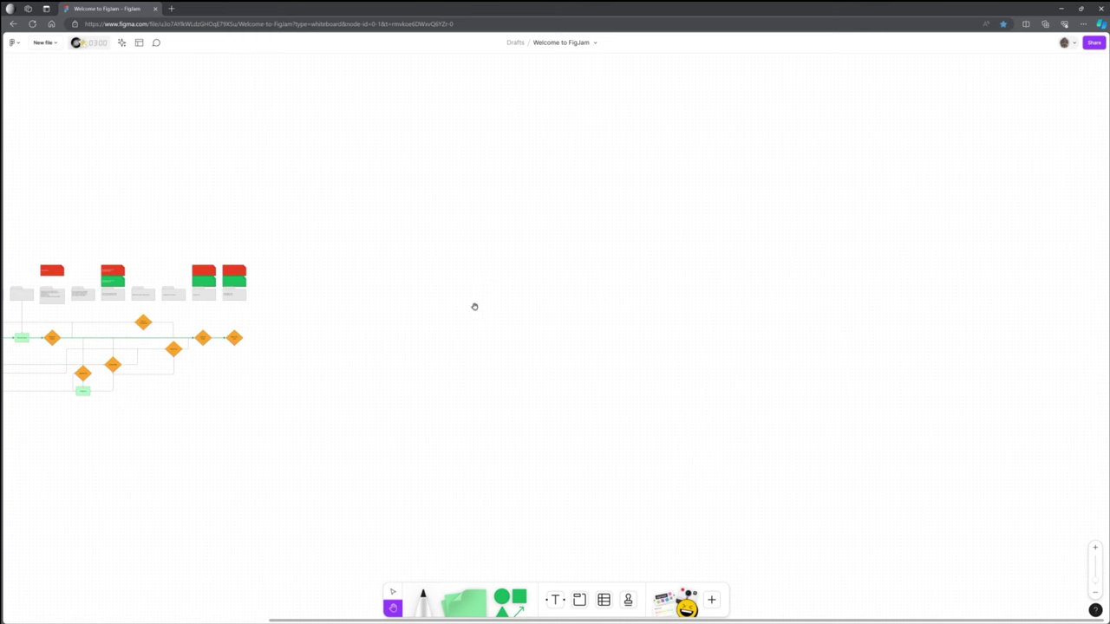
pyautogui.moveTo(148, 198); pyautogui.dragTo(541, 187)
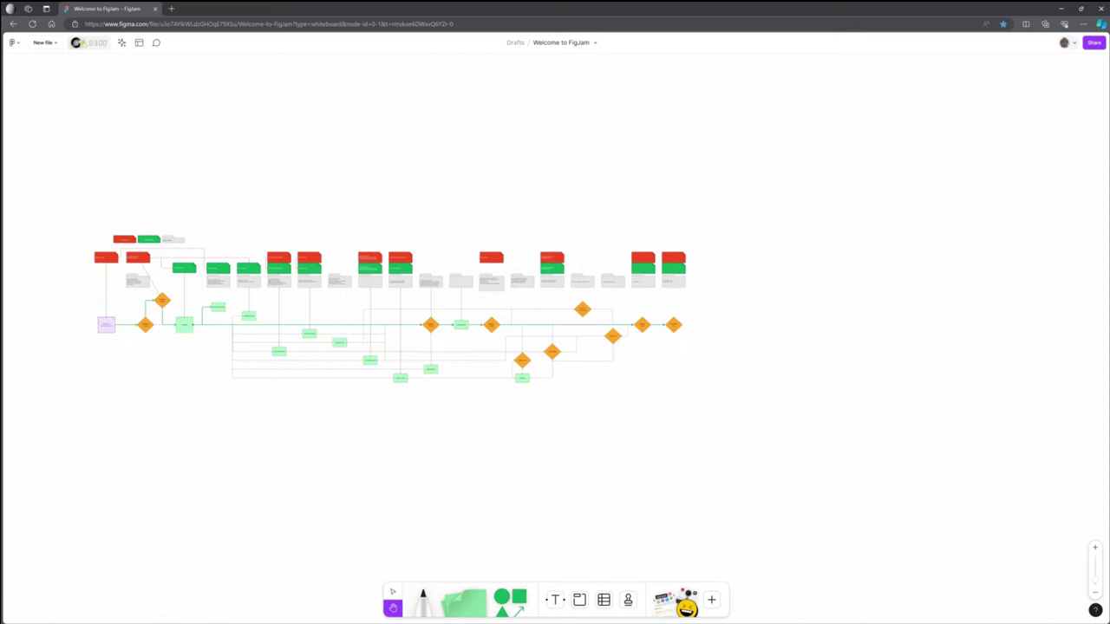
pyautogui.press('super+shift+Left')
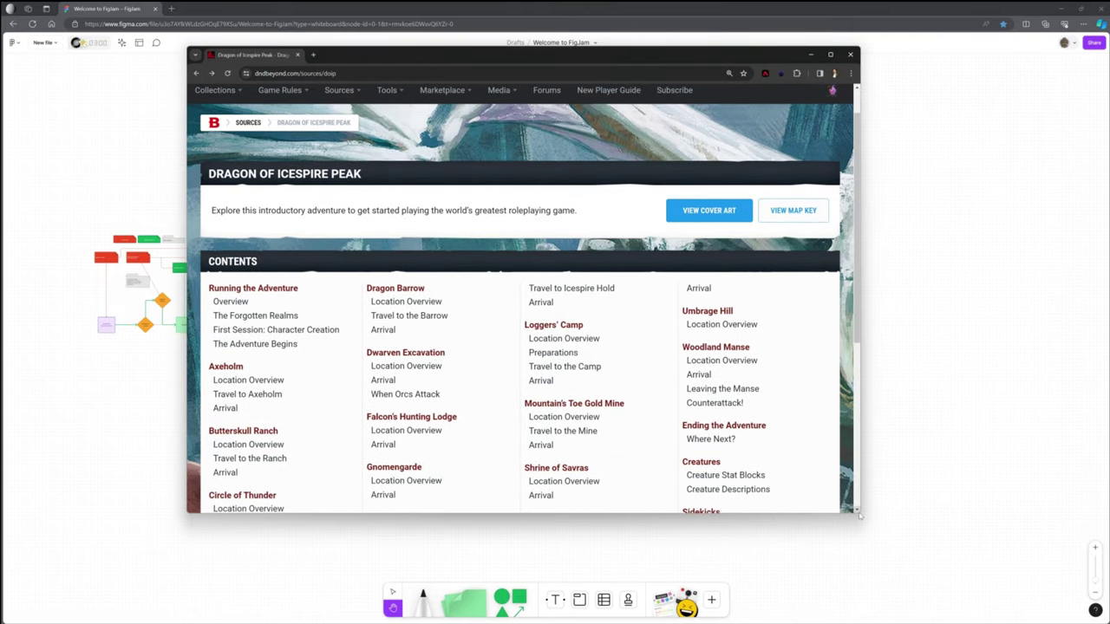
# Enlarge the D&D Beyond contents window by dragging its bottom-right corner.
pyautogui.moveTo(861, 515); pyautogui.dragTo(893, 539)
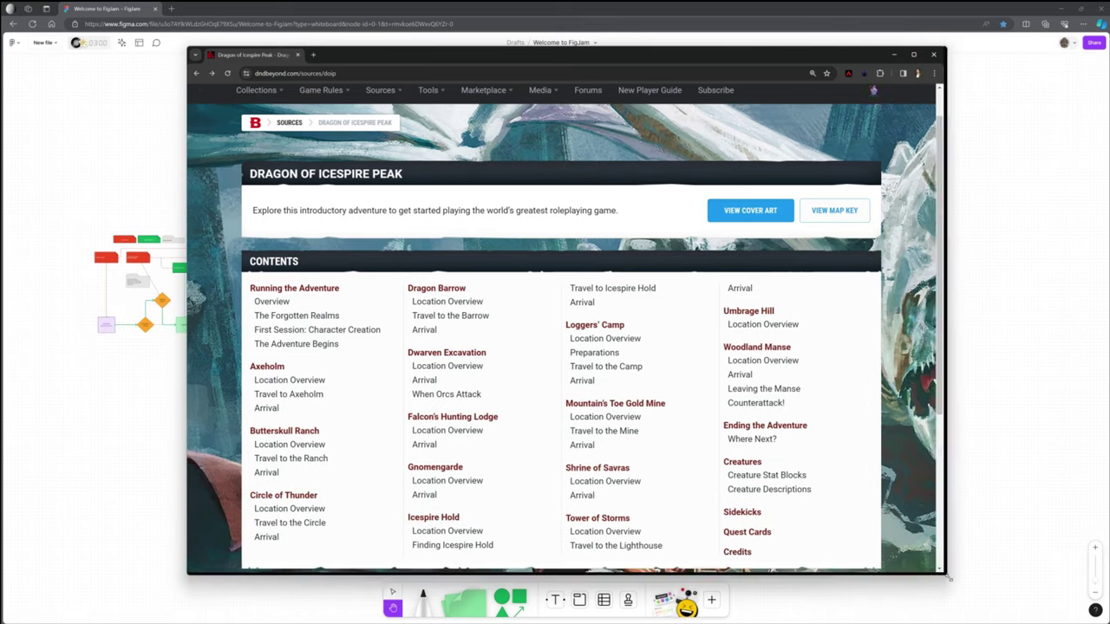
pyautogui.moveTo(956, 583); pyautogui.dragTo(963, 591)
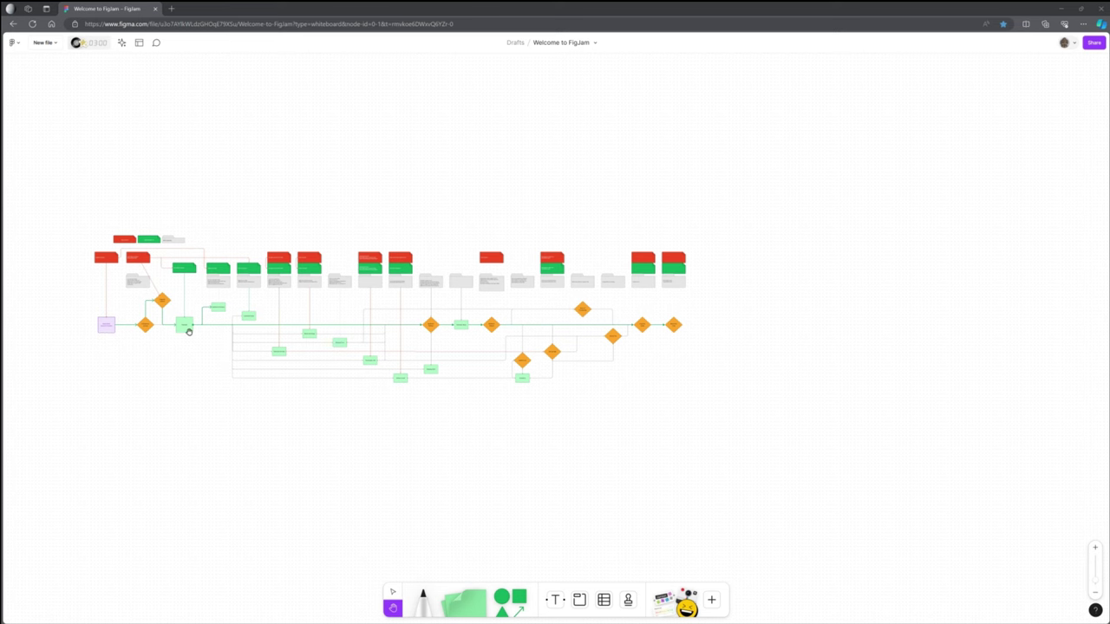
# Zoom in on the flowchart around Phandalin and Wave Echo Cave.
pyautogui.moveTo(275, 443); pyautogui.dragTo(527, 372)
pyautogui.scroll(2, 526, 372)
pyautogui.scroll(-3, 500, 397)
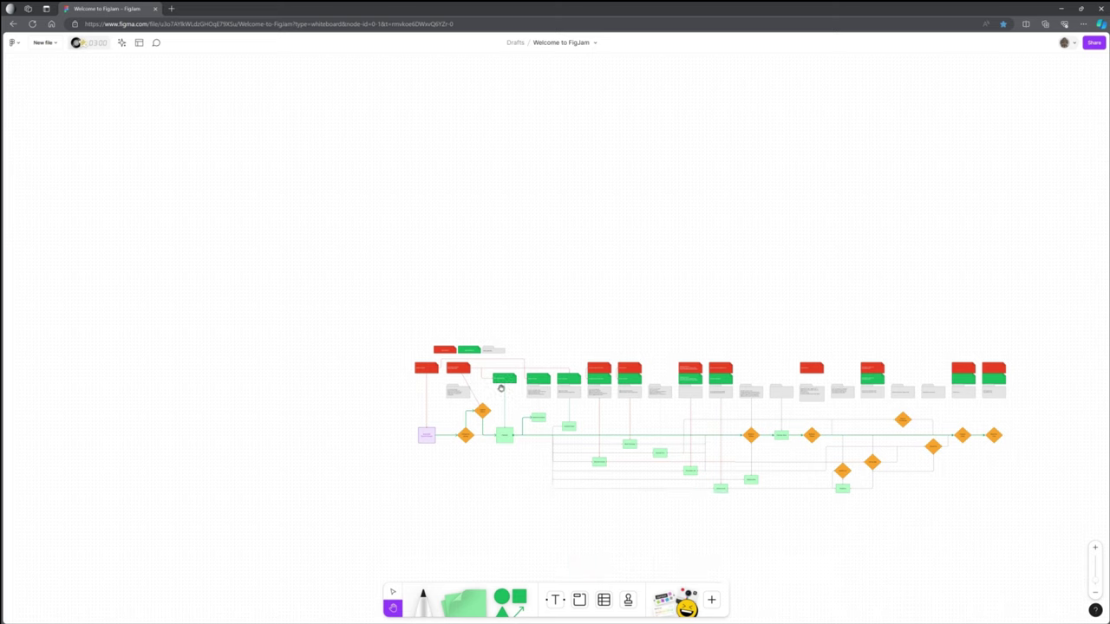
pyautogui.click(1095, 547)
pyautogui.scroll(5, 812, 442)
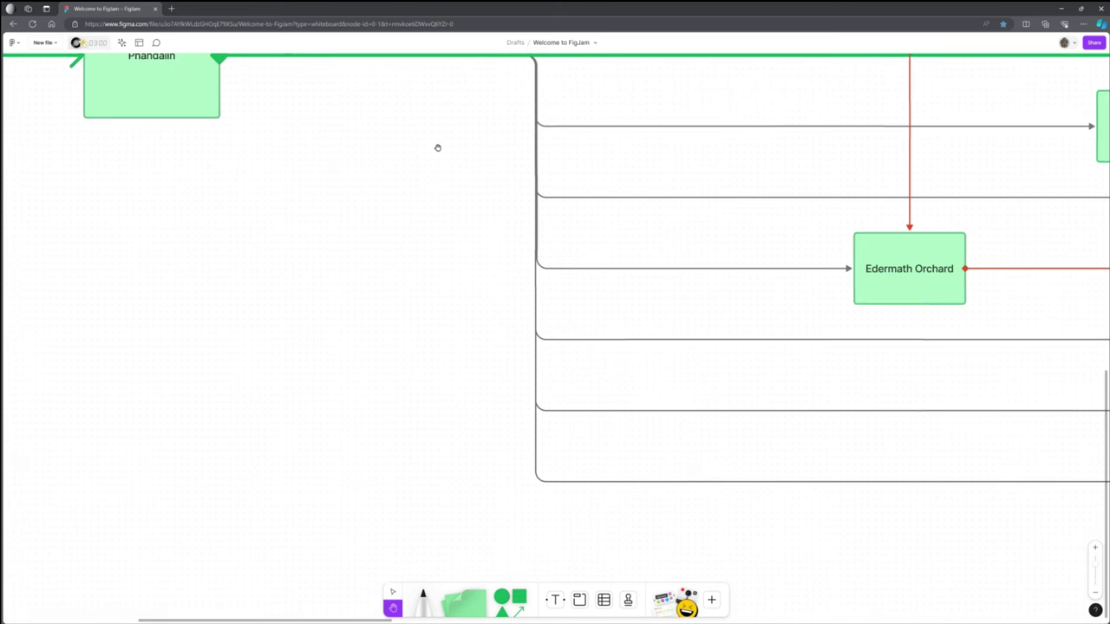
pyautogui.scroll(5, 518, 315)
pyautogui.hscroll(-3, 518, 314)
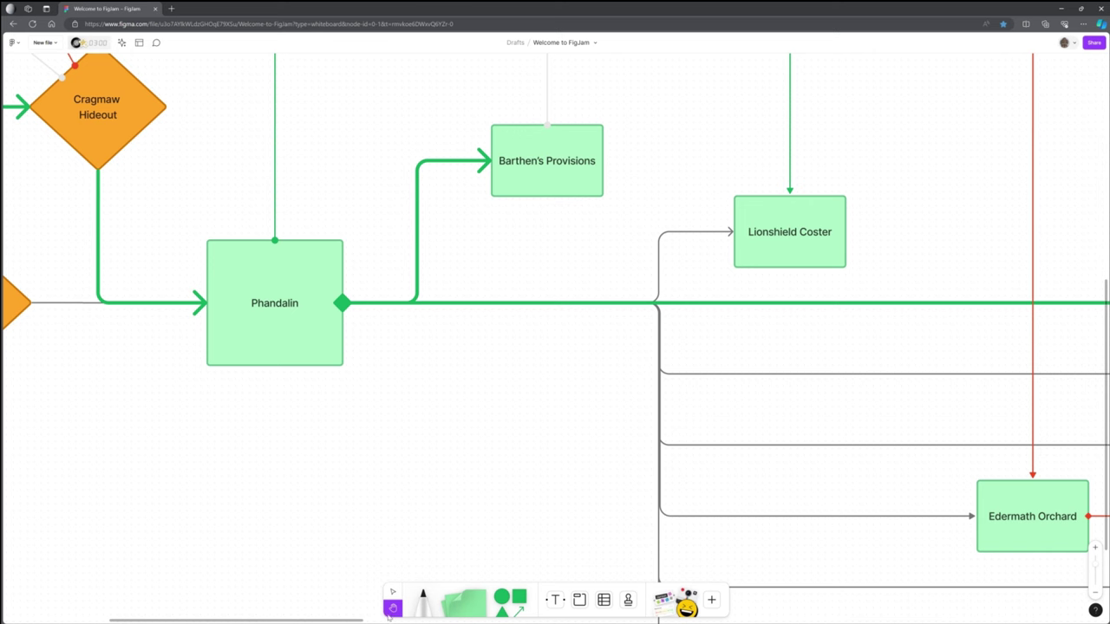
# Duplicate the Phandalin box and place the copy right of Wave Echo Cave.
pyautogui.press('v')
pyautogui.click(273, 317)
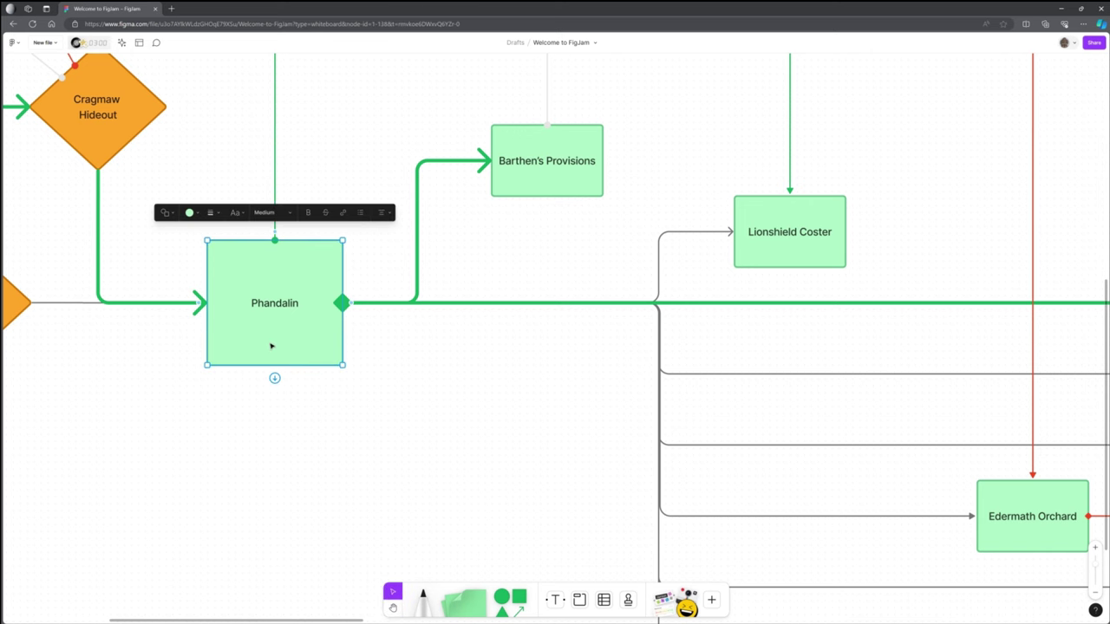
pyautogui.hotkey('ctrl', 'd')
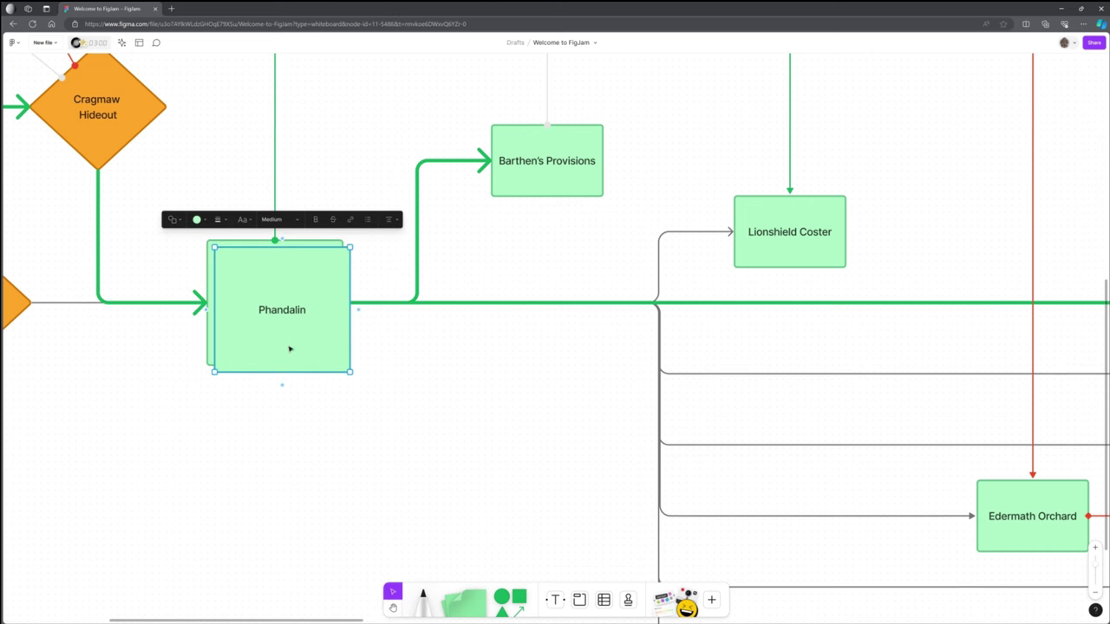
pyautogui.moveTo(295, 348); pyautogui.dragTo(649, 347)
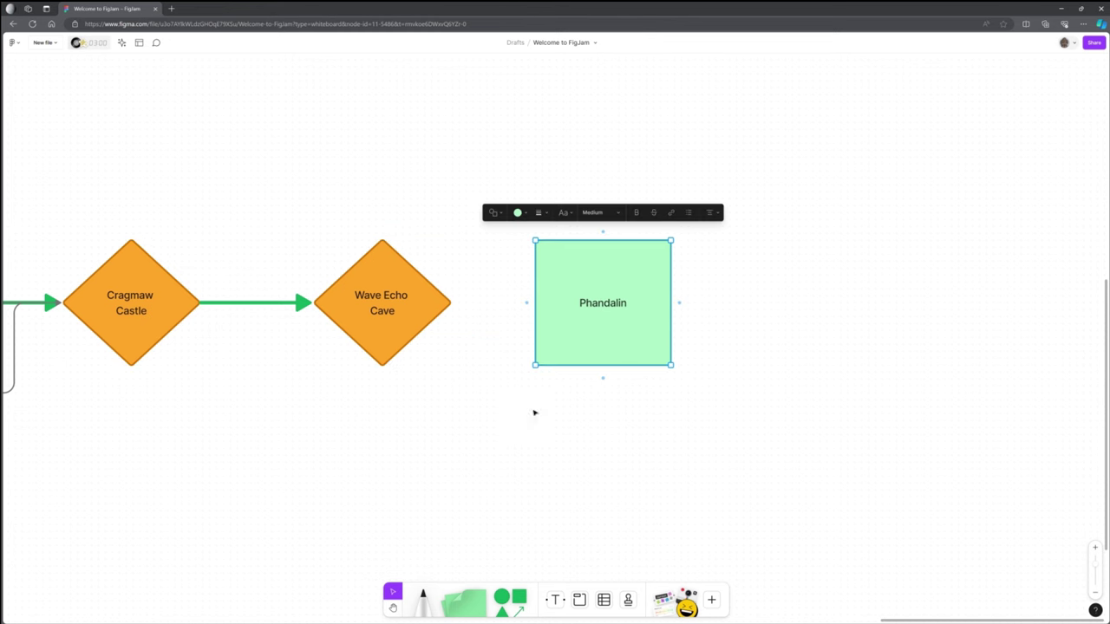
# Draw a connector from the Wave Echo Cave diamond to the new Phandalin box.
pyautogui.click(445, 312)
pyautogui.moveTo(456, 303); pyautogui.dragTo(535, 304)
pyautogui.click(727, 292)
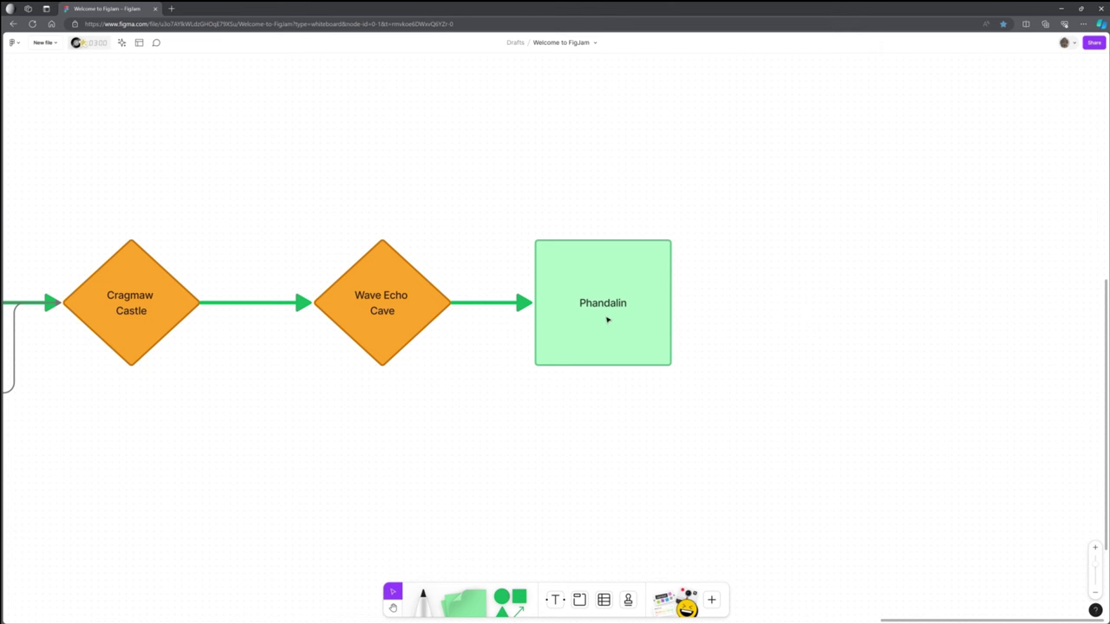
pyautogui.scroll(-1, 615, 263)
pyautogui.scroll(1, 619, 273)
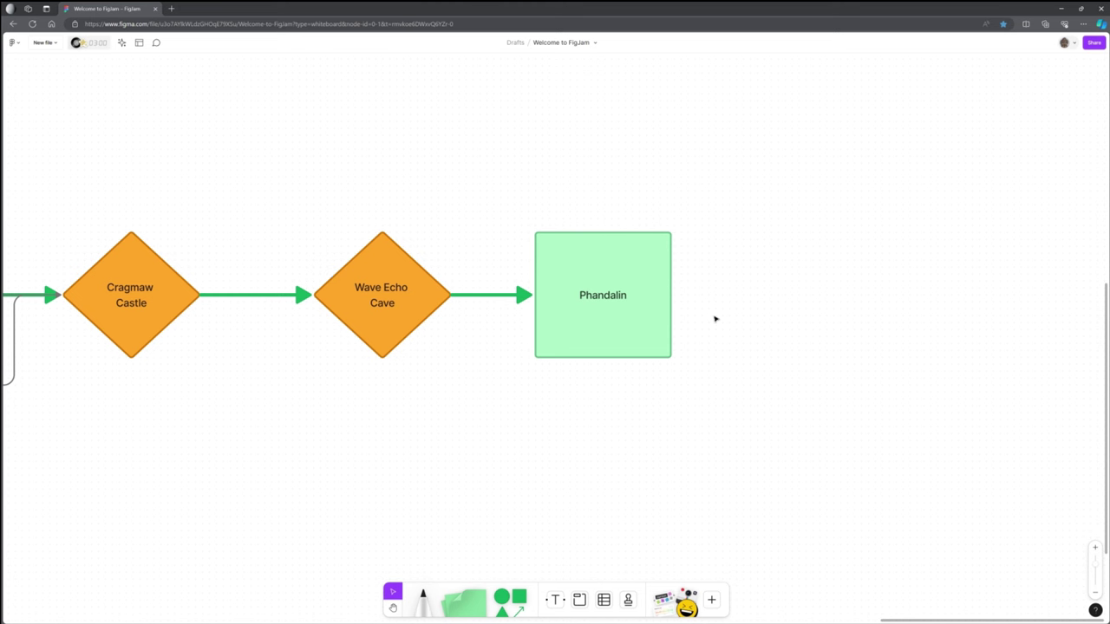
# Open the Axeholm chapter in D&D Beyond and select part of its level description.
pyautogui.hotkey('alt', 'Tab')
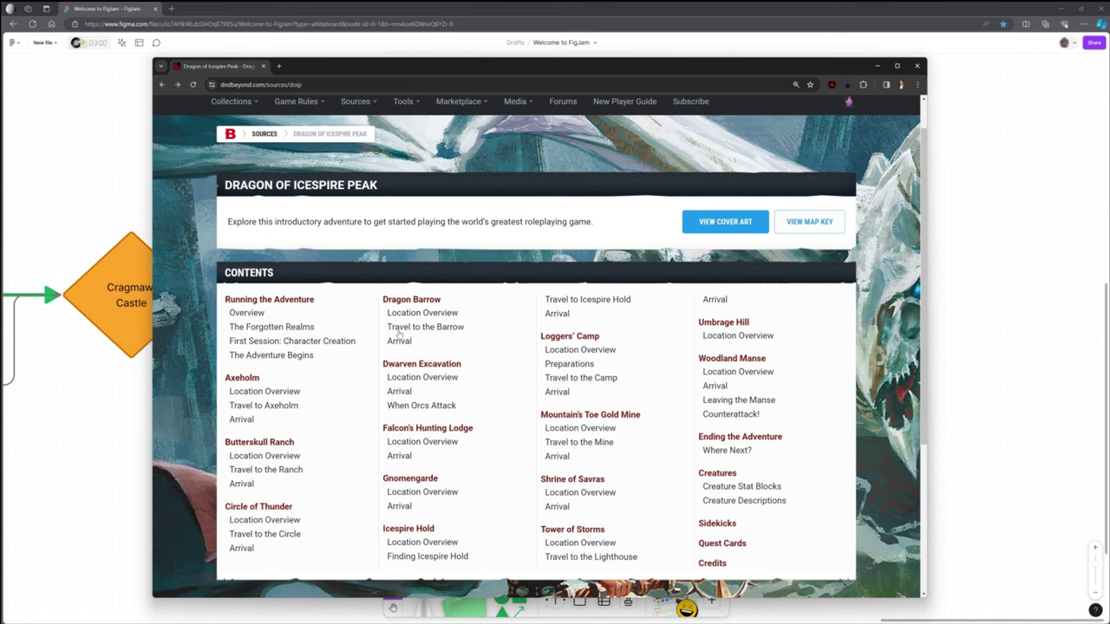
pyautogui.click(251, 387)
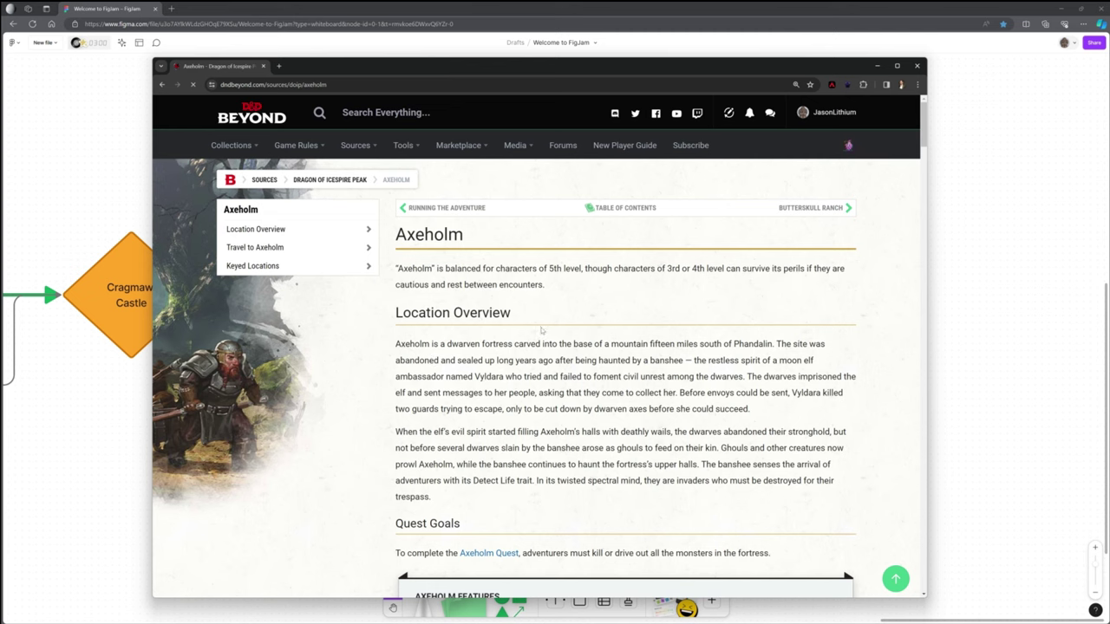
pyautogui.moveTo(470, 269); pyautogui.dragTo(676, 270)
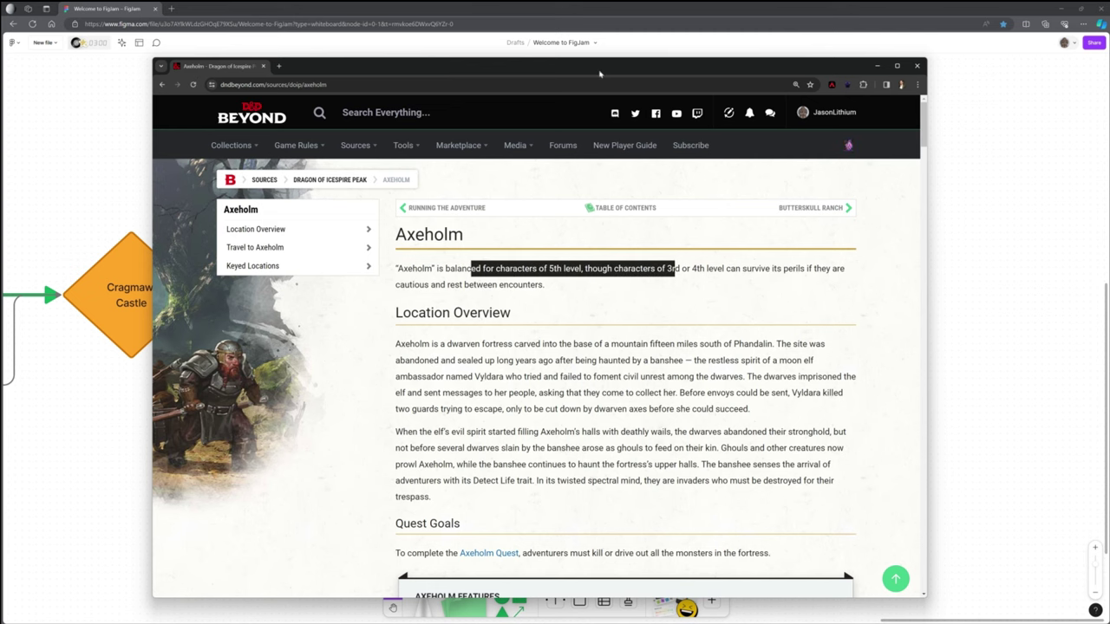
# Move the Chrome window aside, zoom out, and pan so the final Phandalin box is centred.
pyautogui.moveTo(599, 72); pyautogui.dragTo(1109, 51)
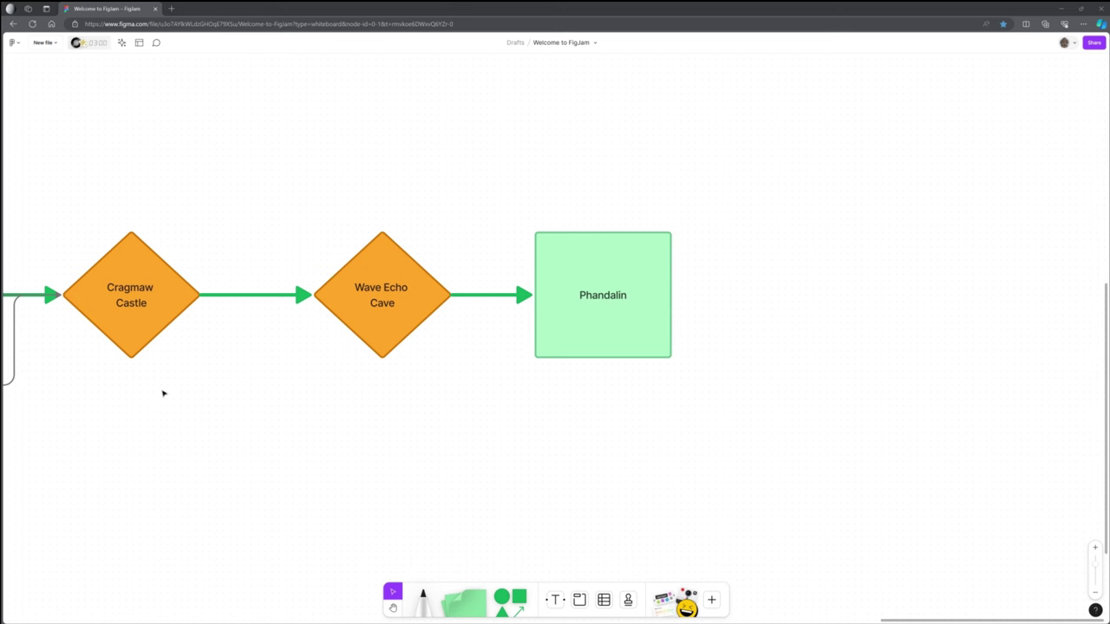
pyautogui.click(1094, 594)
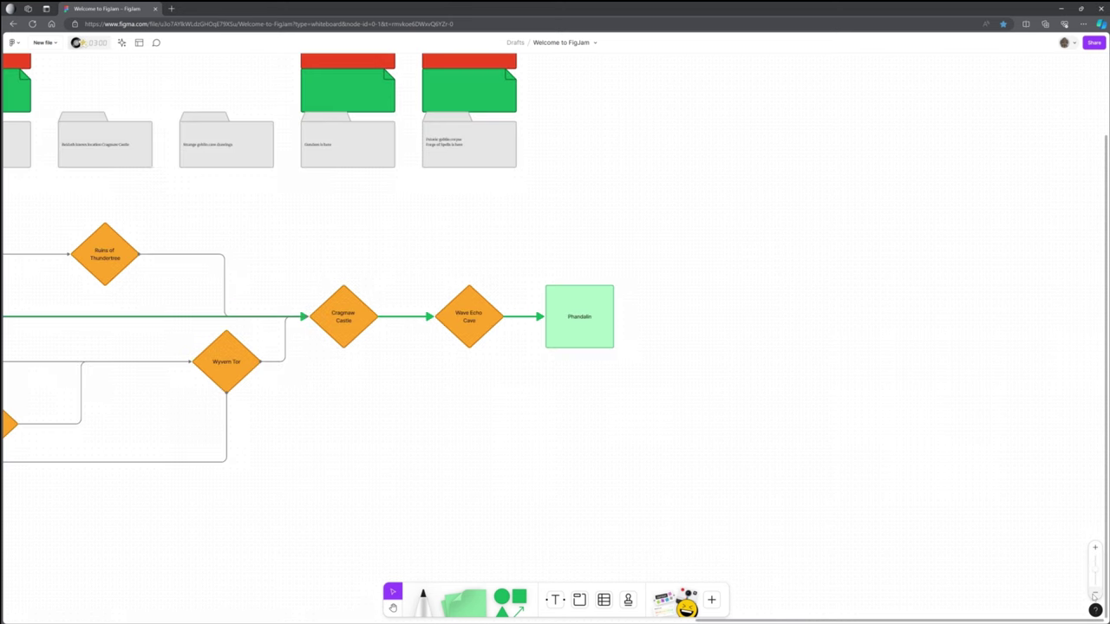
pyautogui.click(392, 608)
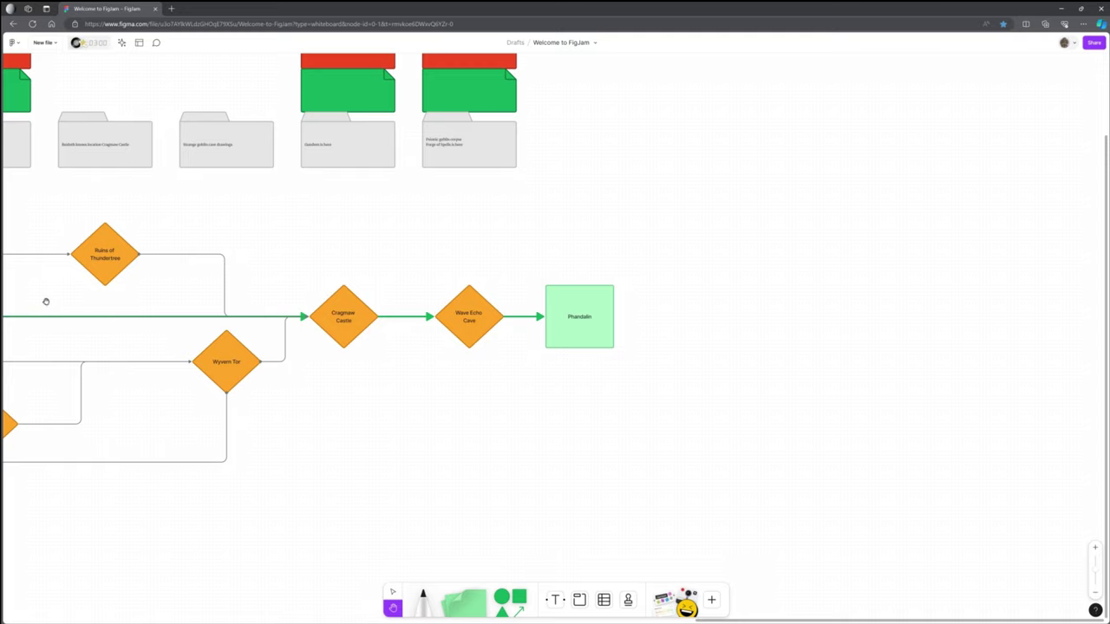
pyautogui.moveTo(123, 302); pyautogui.dragTo(934, 312)
pyautogui.moveTo(173, 387); pyautogui.dragTo(908, 387)
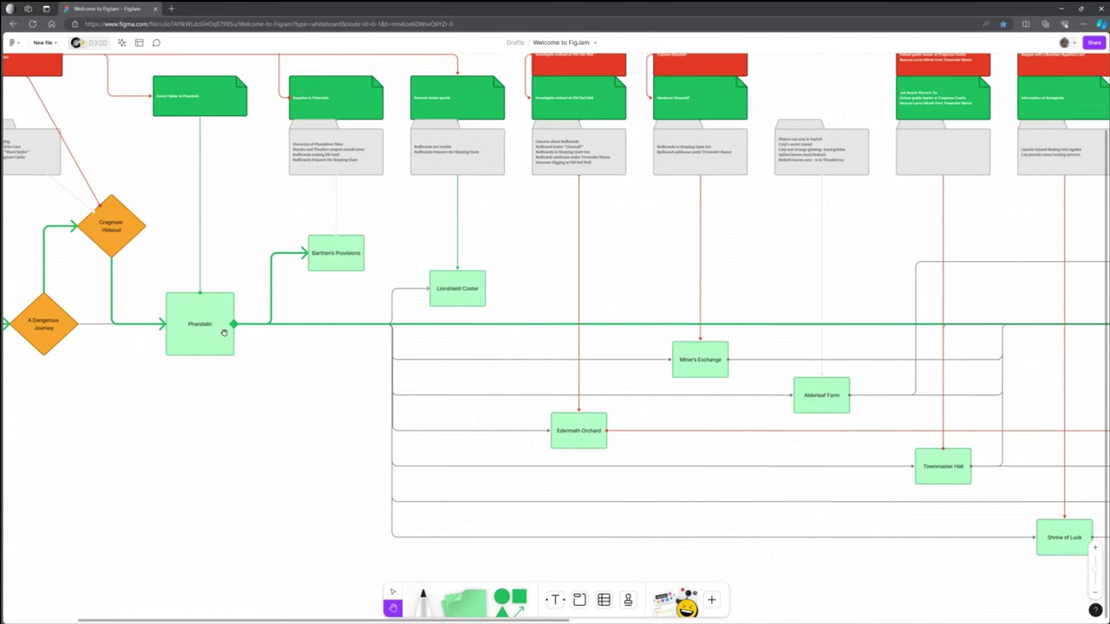
pyautogui.moveTo(841, 318); pyautogui.dragTo(20, 299)
pyautogui.moveTo(976, 282); pyautogui.dragTo(264, 312)
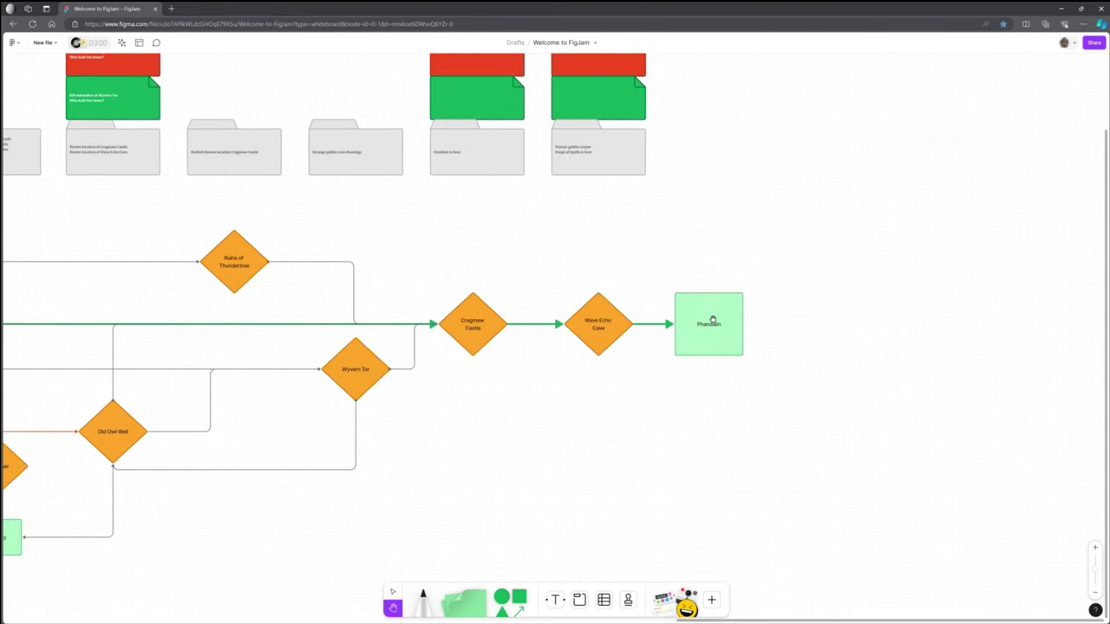
pyautogui.moveTo(733, 339); pyautogui.dragTo(655, 347)
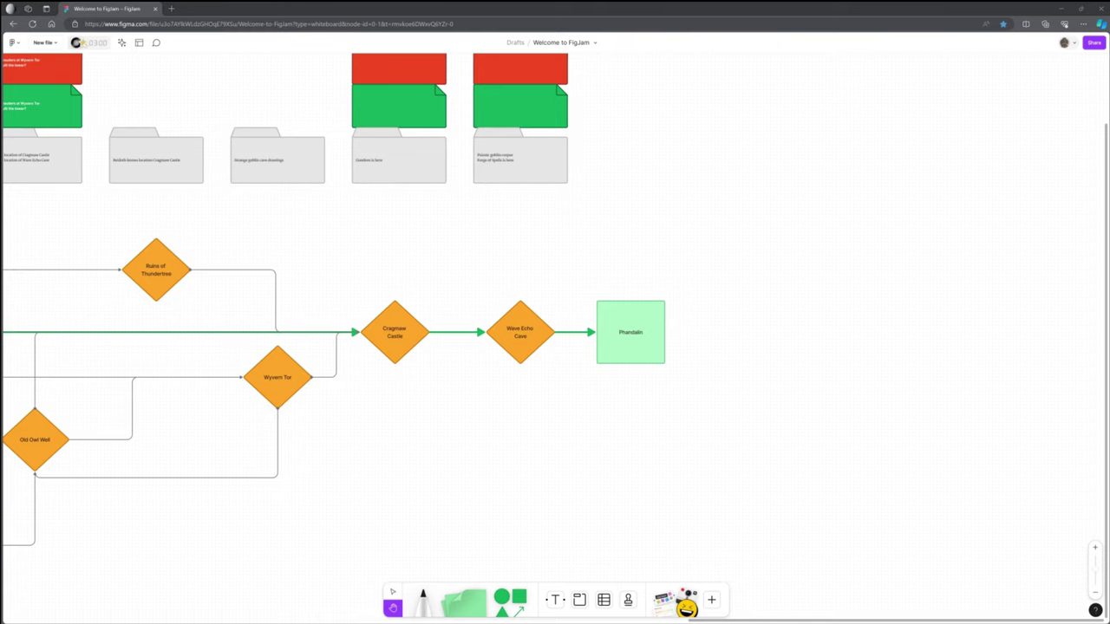
# Float the D&D Beyond window over the board and check the Butterskull Ranch chapter.
pyautogui.hotkey('alt', 'Tab')
pyautogui.press('super+Left')
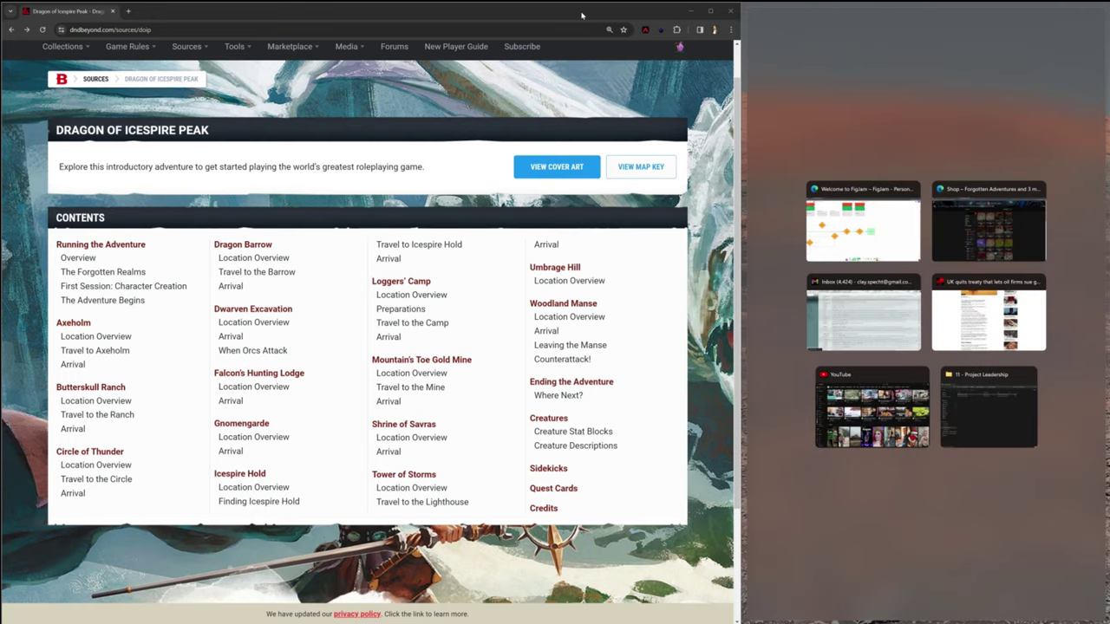
pyautogui.moveTo(582, 15); pyautogui.dragTo(588, 37)
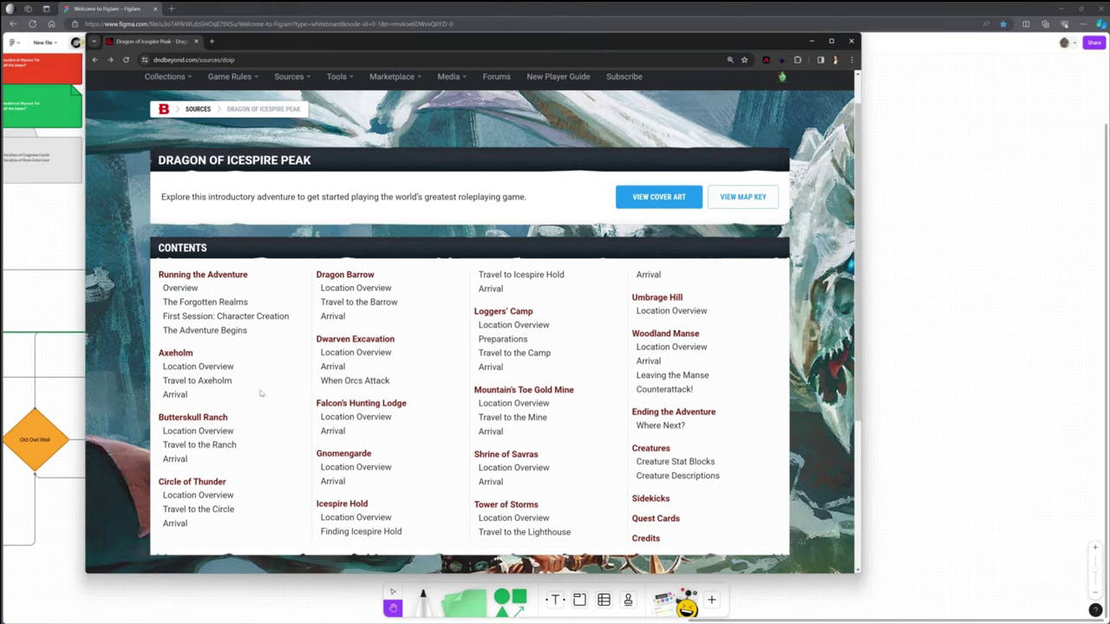
pyautogui.click(177, 418)
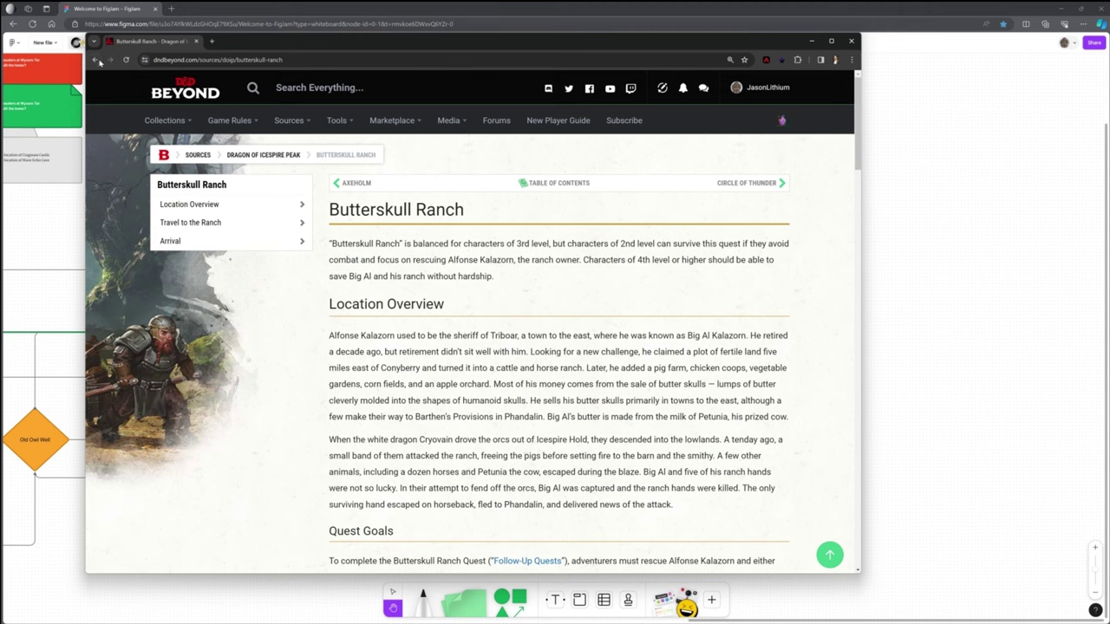
pyautogui.click(96, 60)
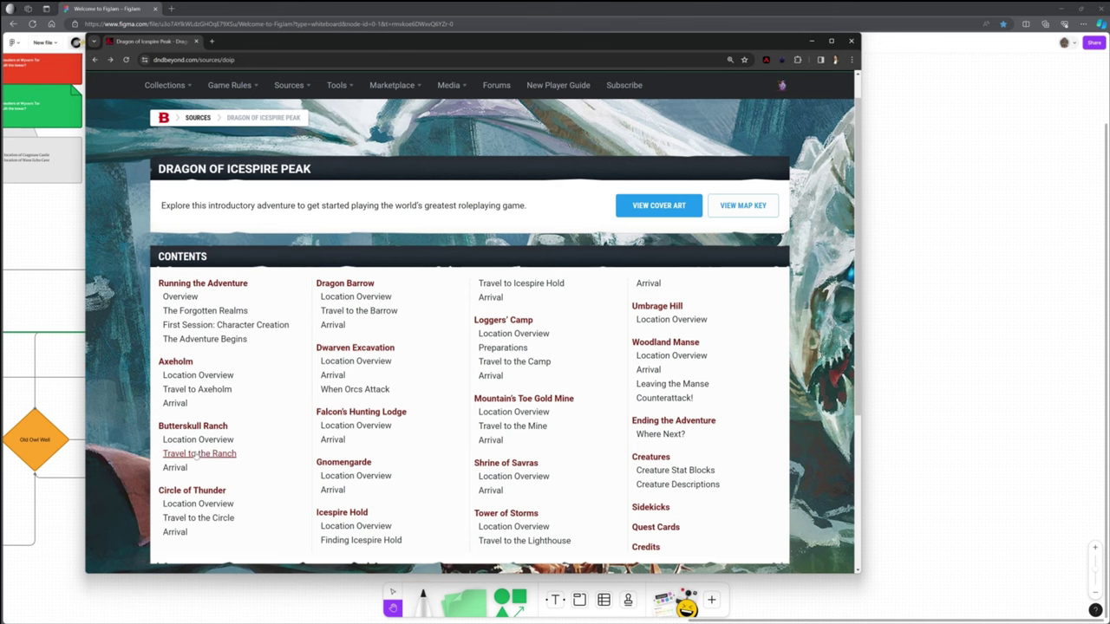
# Check the Circle of Thunder chapter and Dwarven Excavation's recommended level, then return to FigJam.
pyautogui.click(191, 490)
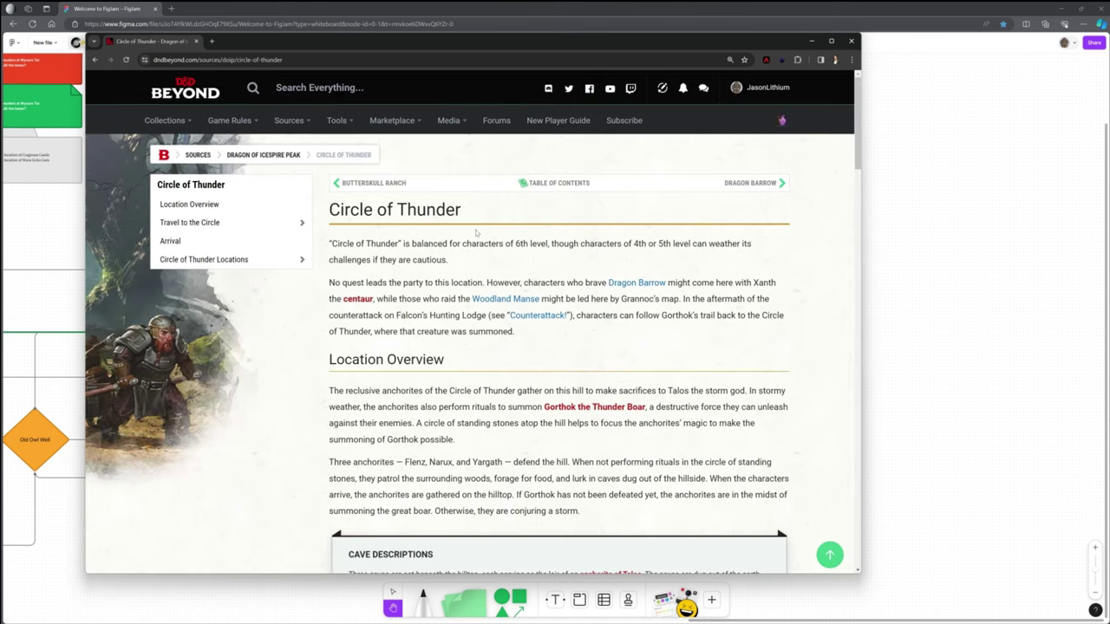
pyautogui.click(96, 60)
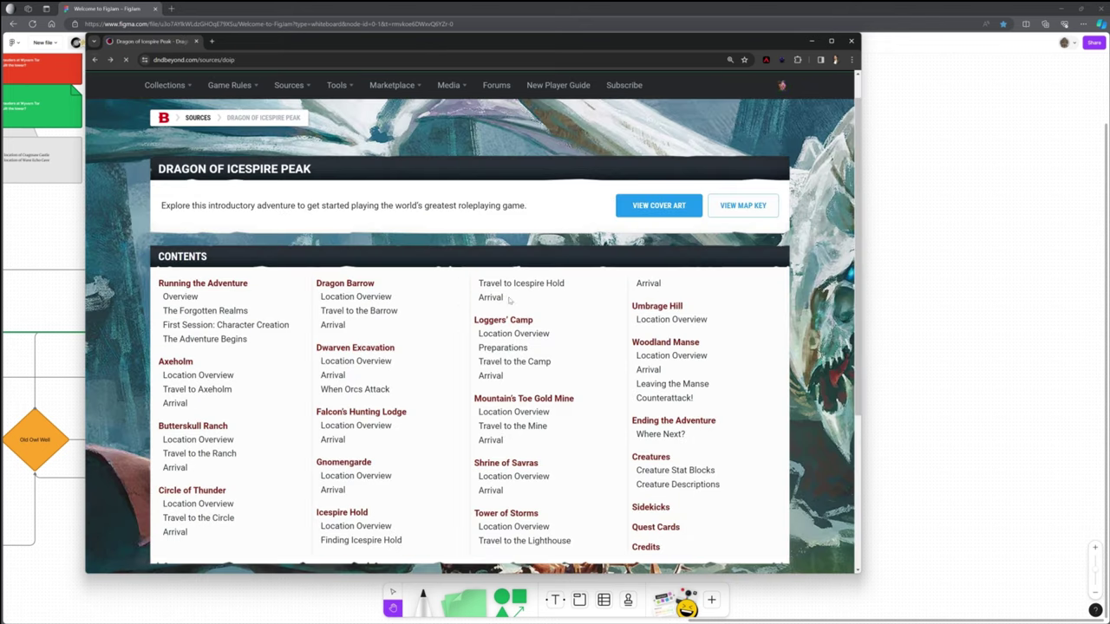
pyautogui.click(356, 347)
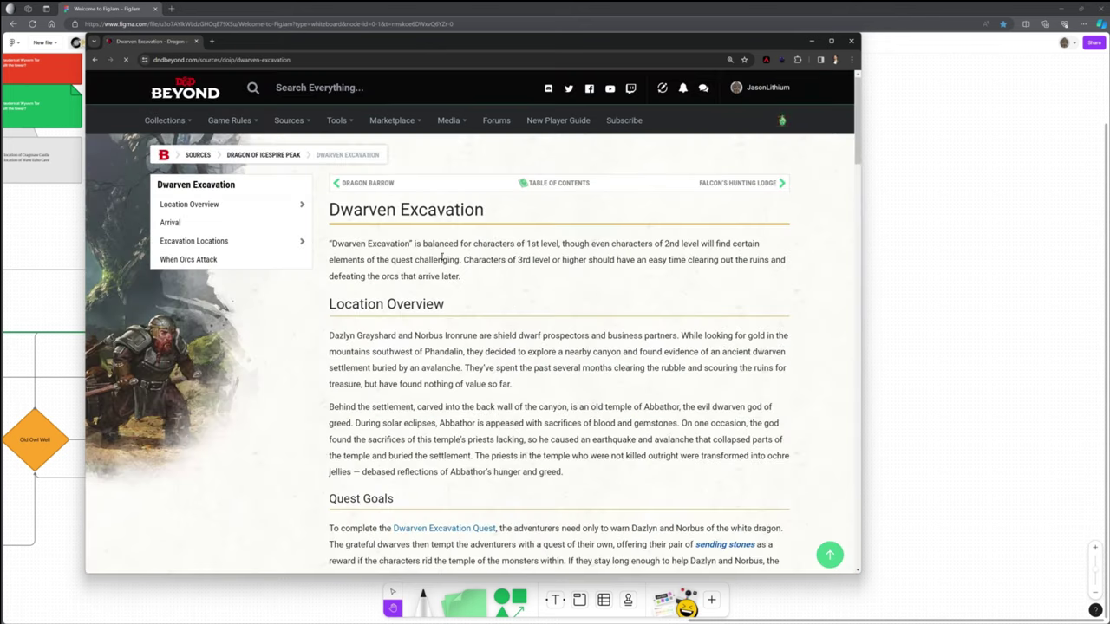
pyautogui.moveTo(458, 244); pyautogui.dragTo(683, 244)
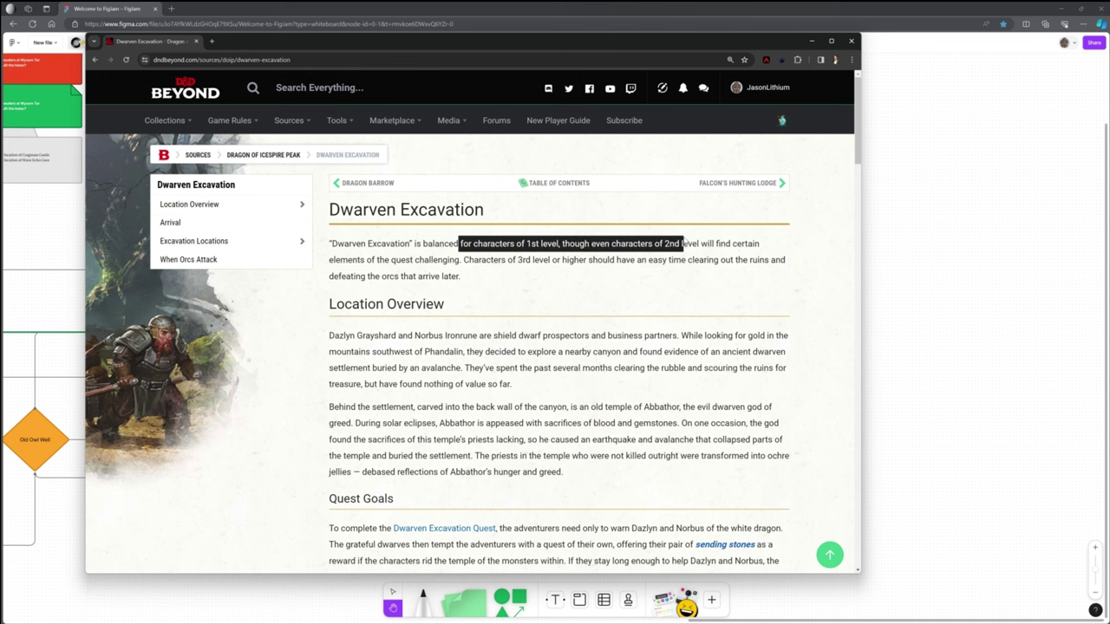
pyautogui.click(385, 33)
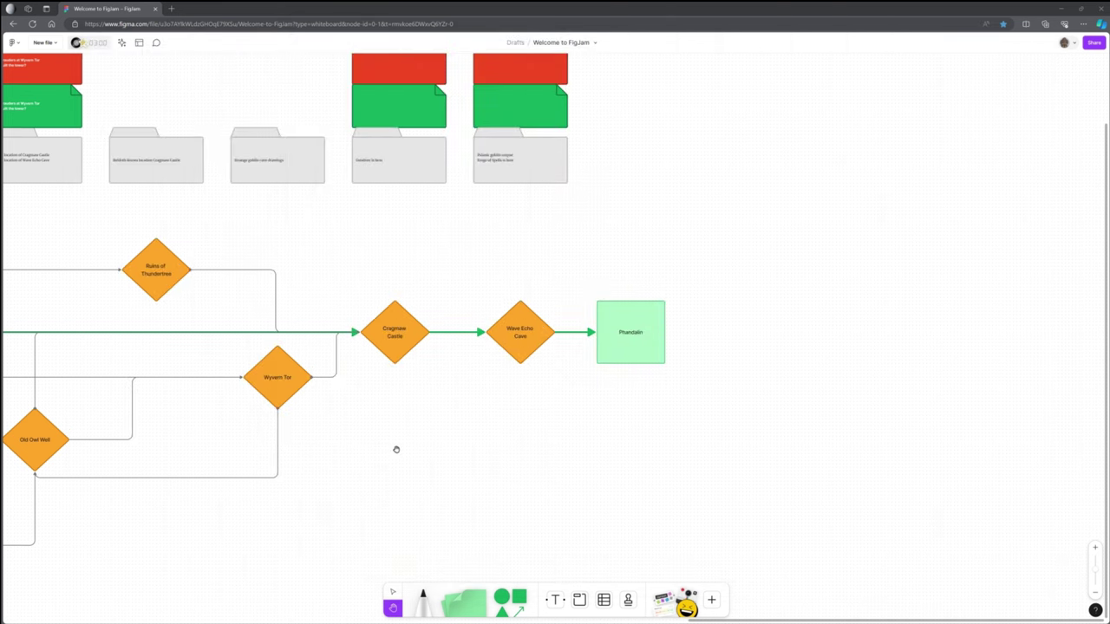
pyautogui.moveTo(163, 431); pyautogui.dragTo(1003, 414)
pyautogui.moveTo(130, 338); pyautogui.dragTo(880, 371)
pyautogui.moveTo(291, 367); pyautogui.dragTo(581, 408)
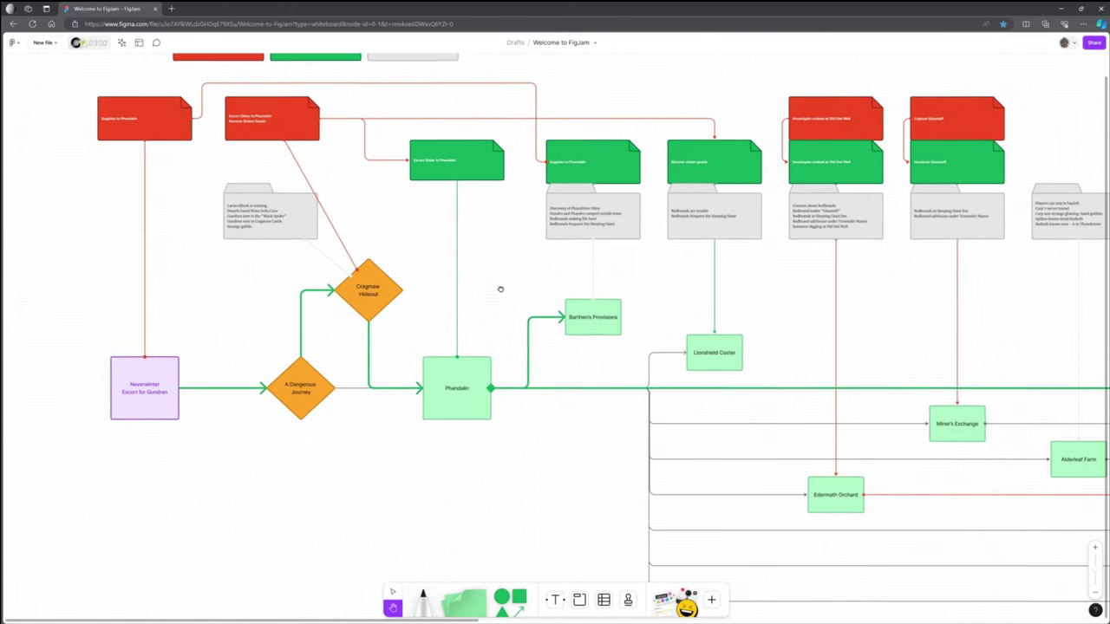
pyautogui.moveTo(500, 290); pyautogui.dragTo(504, 309)
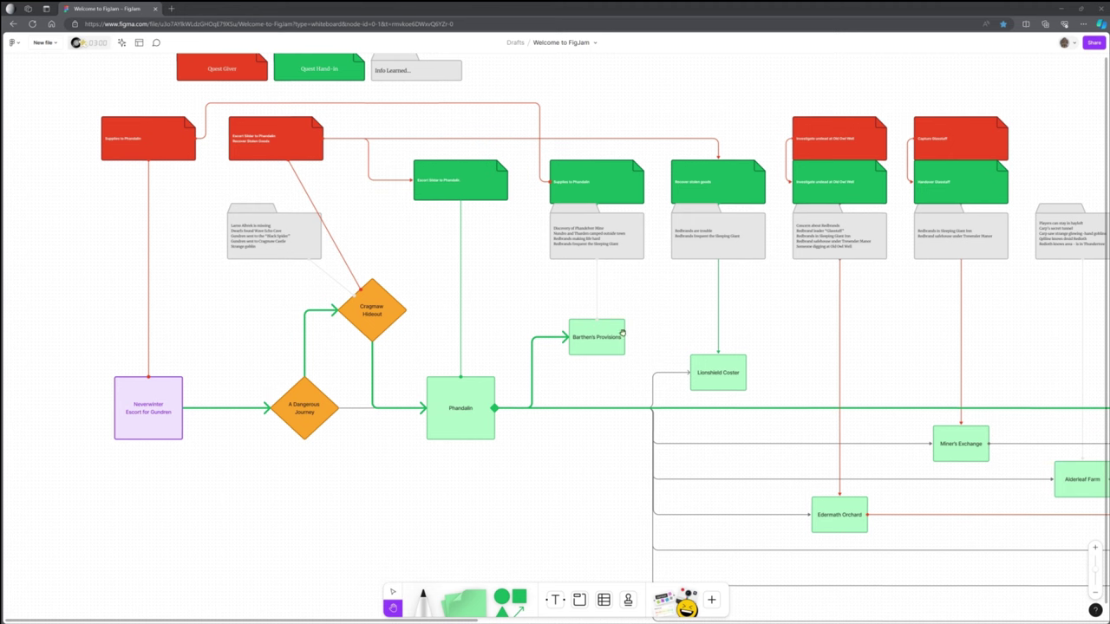
pyautogui.moveTo(679, 307); pyautogui.dragTo(486, 218)
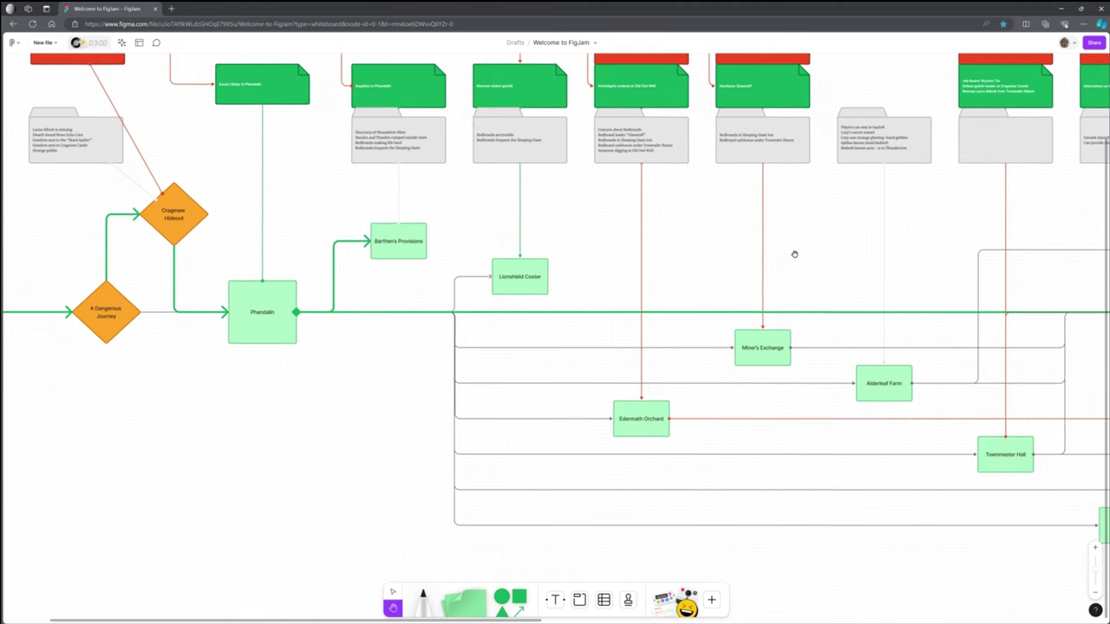
pyautogui.moveTo(837, 251); pyautogui.dragTo(692, 287)
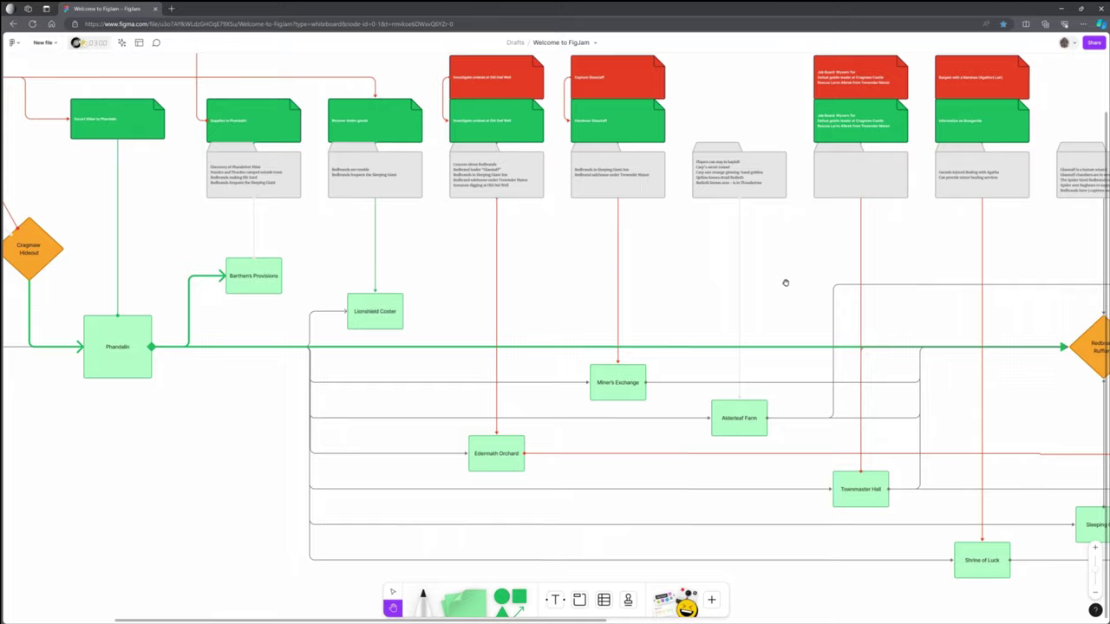
pyautogui.moveTo(786, 283); pyautogui.dragTo(518, 320)
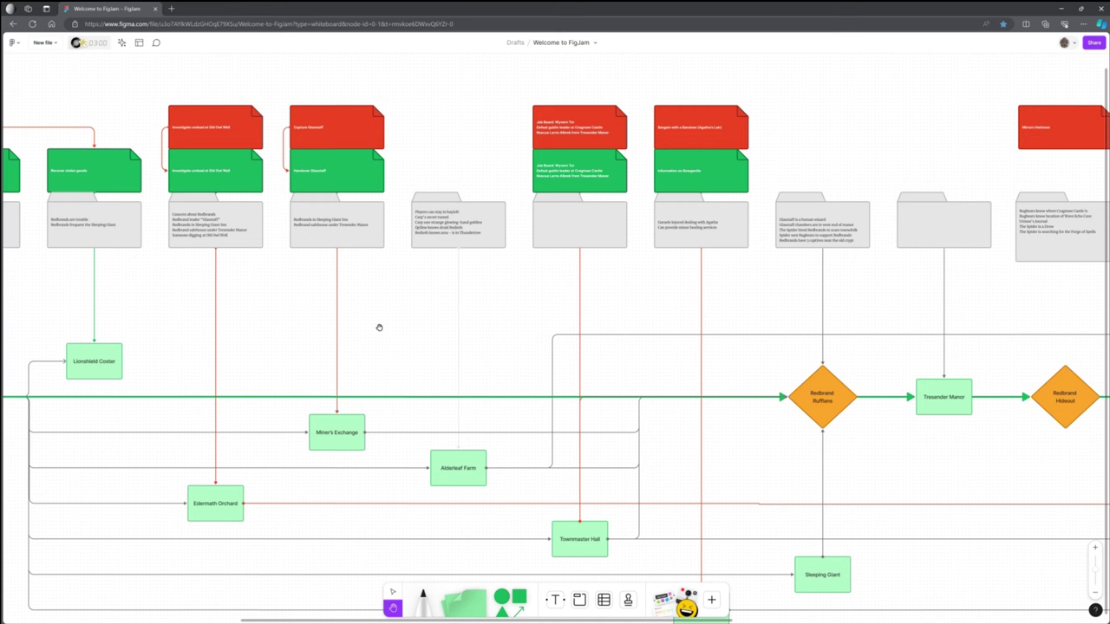
pyautogui.moveTo(264, 334); pyautogui.dragTo(429, 286)
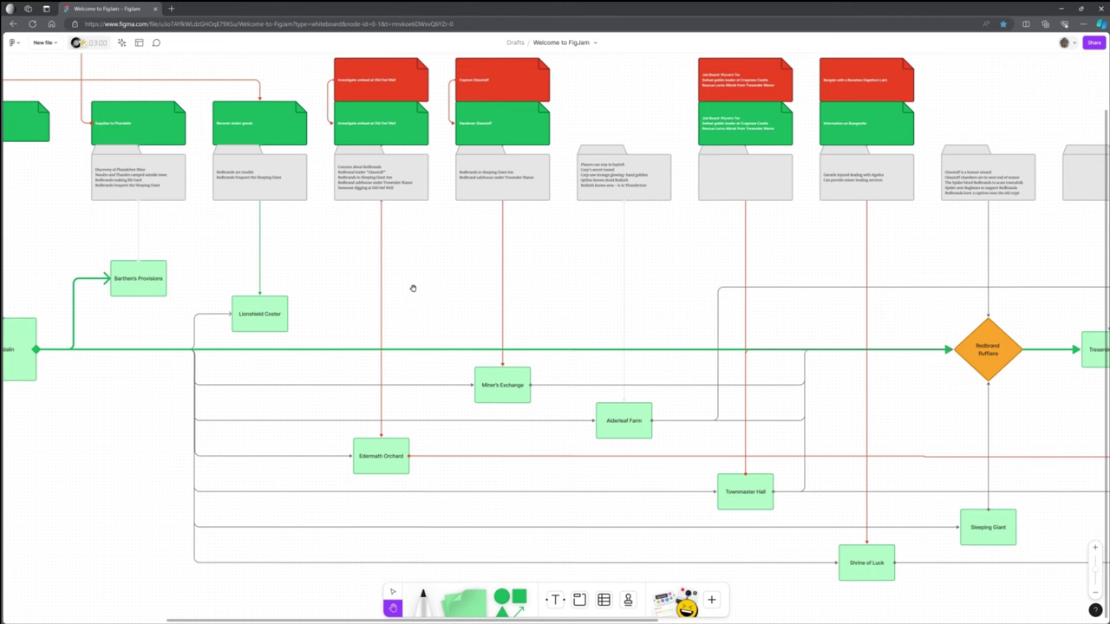
pyautogui.moveTo(314, 263); pyautogui.dragTo(760, 396)
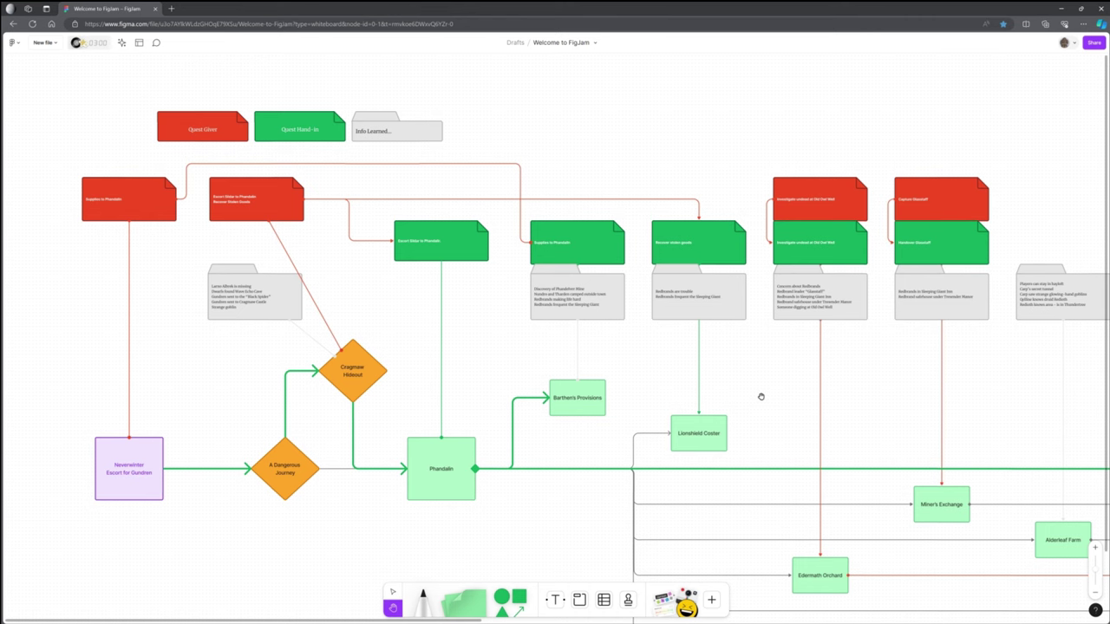
pyautogui.moveTo(786, 409); pyautogui.dragTo(166, 324)
pyautogui.moveTo(960, 288); pyautogui.dragTo(72, 300)
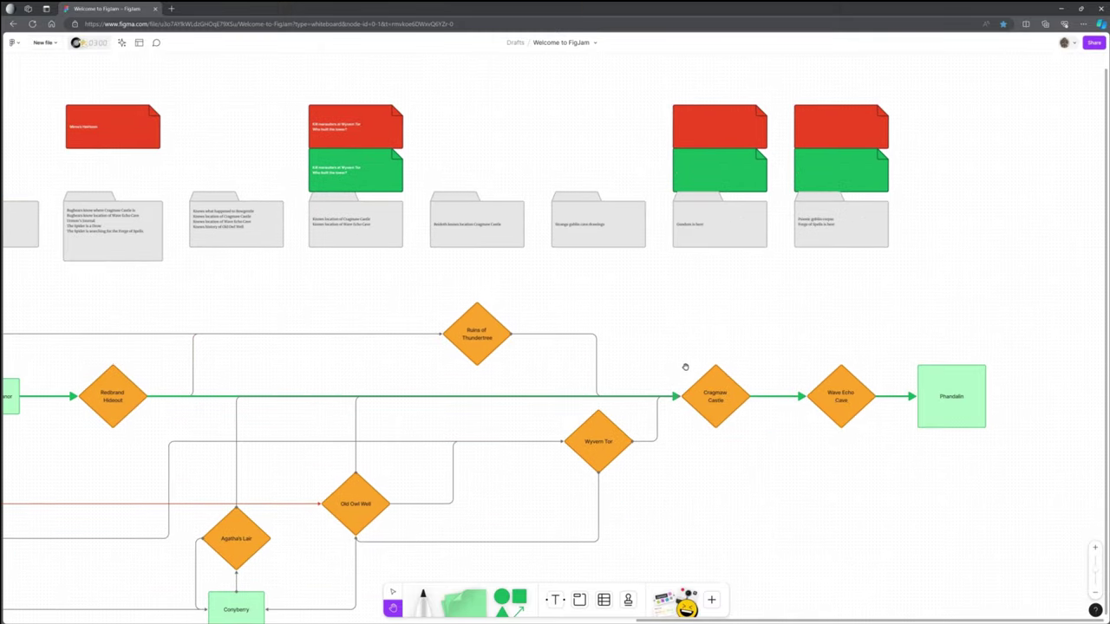
pyautogui.moveTo(738, 287); pyautogui.dragTo(605, 331)
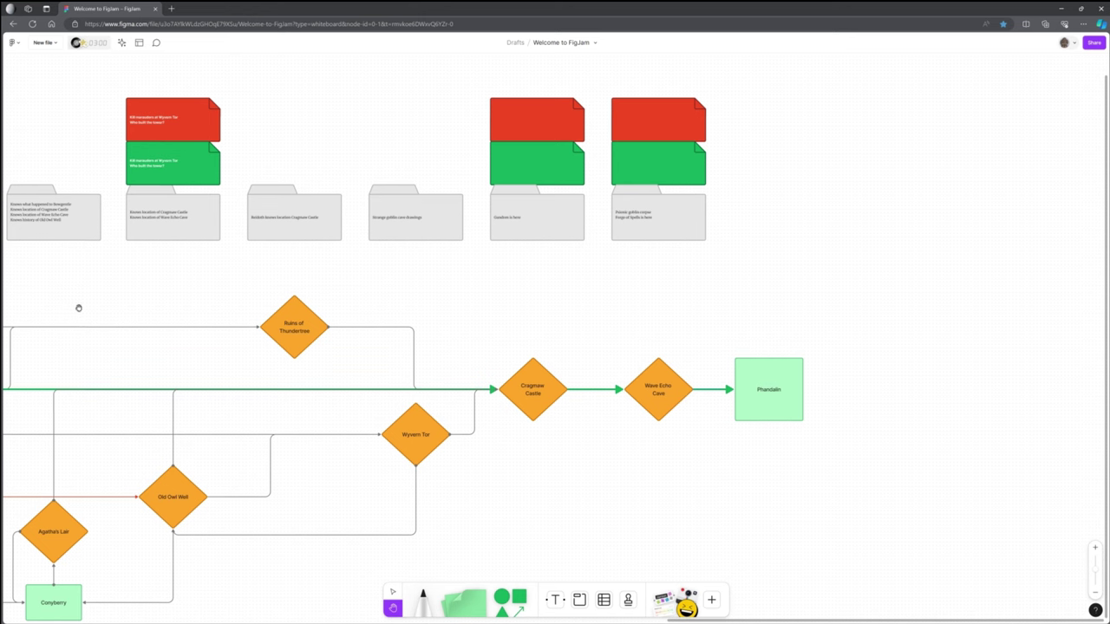
pyautogui.moveTo(74, 306); pyautogui.dragTo(486, 283)
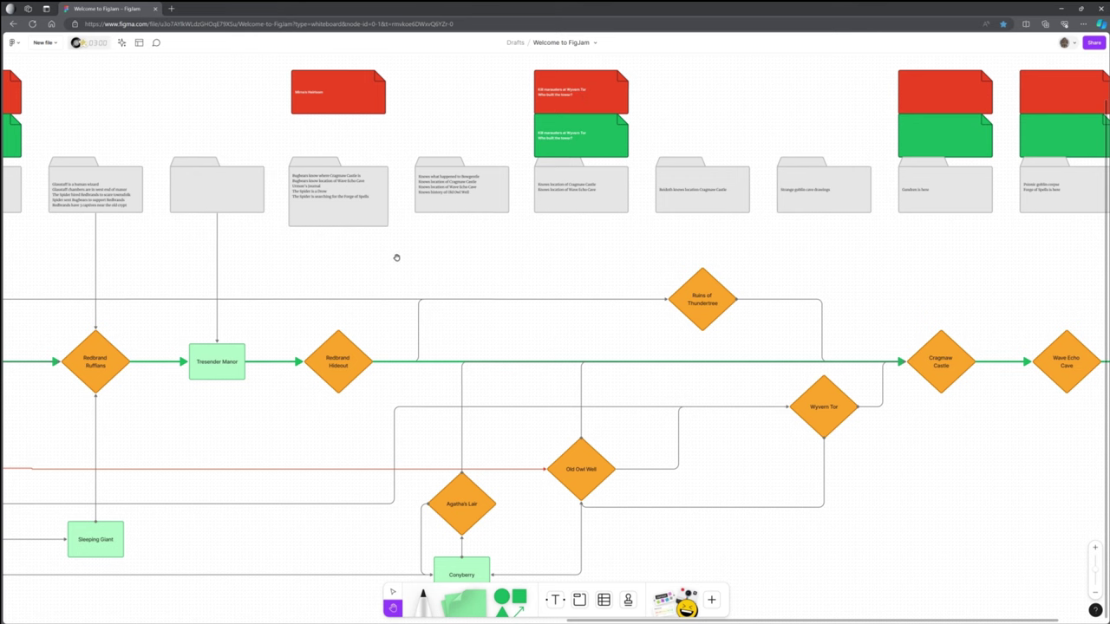
pyautogui.moveTo(397, 255); pyautogui.dragTo(726, 250)
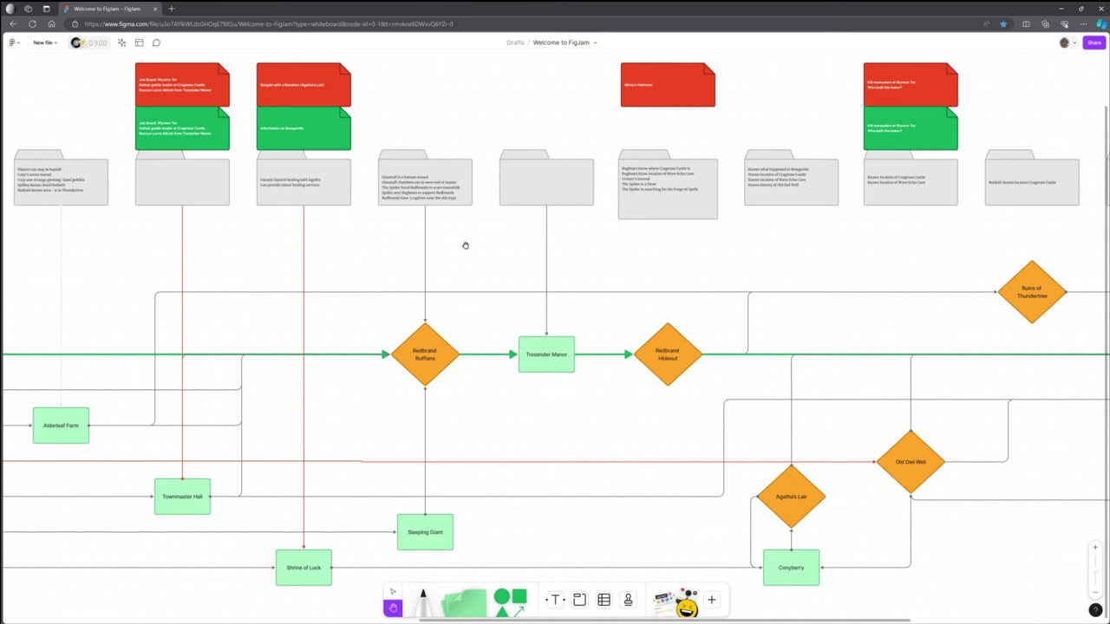
pyautogui.moveTo(253, 277); pyautogui.dragTo(587, 235)
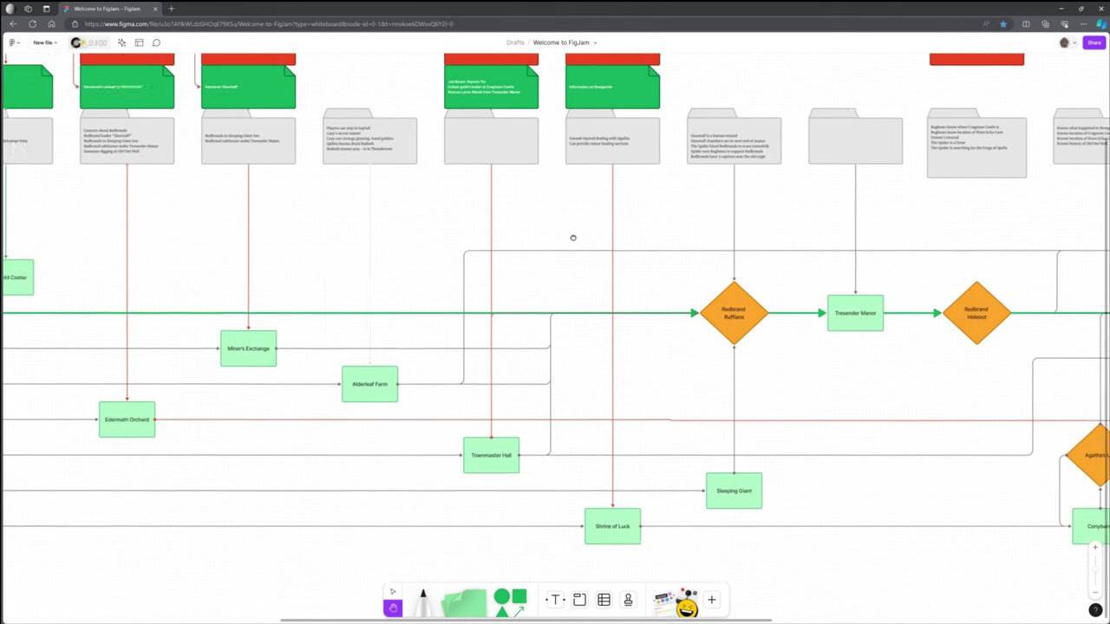
pyautogui.moveTo(270, 287); pyautogui.dragTo(421, 297)
pyautogui.moveTo(112, 304); pyautogui.dragTo(402, 307)
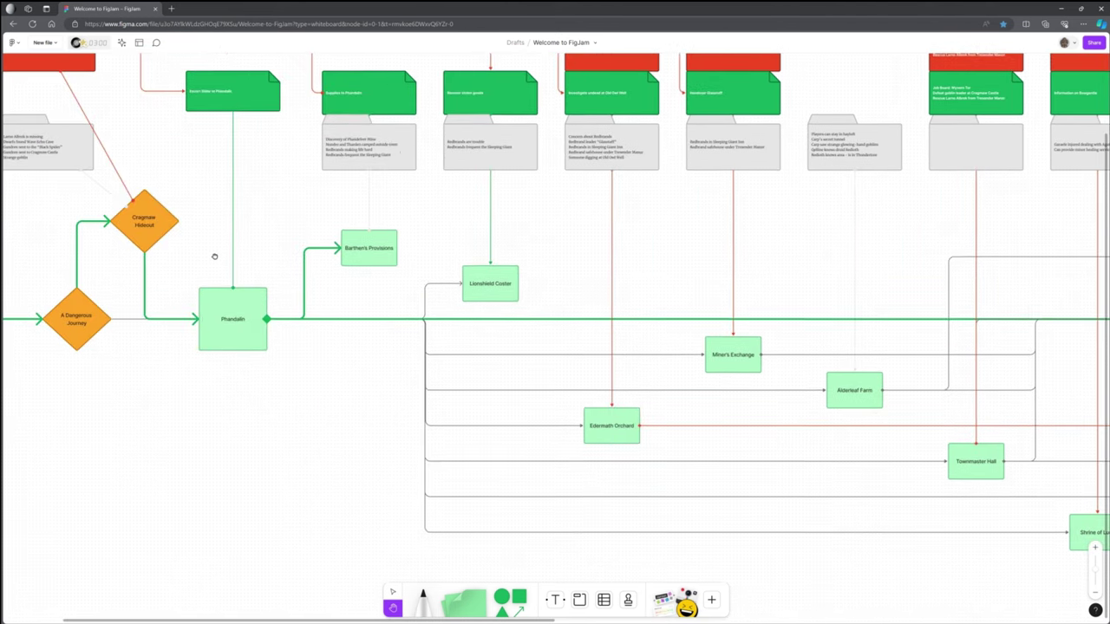
pyautogui.moveTo(218, 258); pyautogui.dragTo(457, 333)
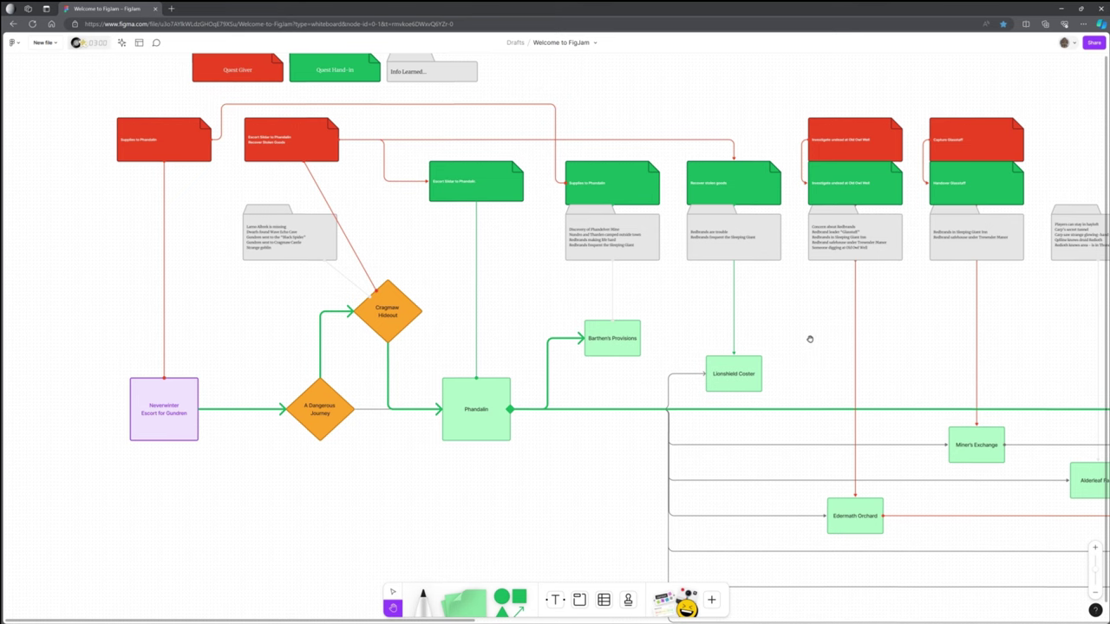
pyautogui.moveTo(810, 339); pyautogui.dragTo(268, 303)
pyautogui.moveTo(758, 327); pyautogui.dragTo(308, 315)
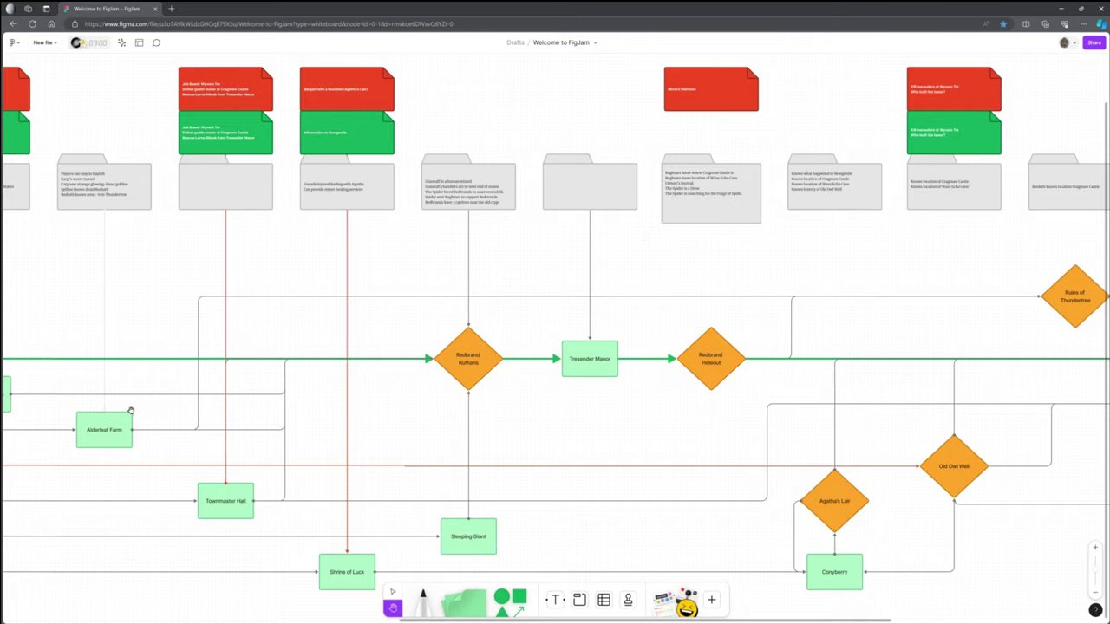
pyautogui.moveTo(129, 388); pyautogui.dragTo(381, 365)
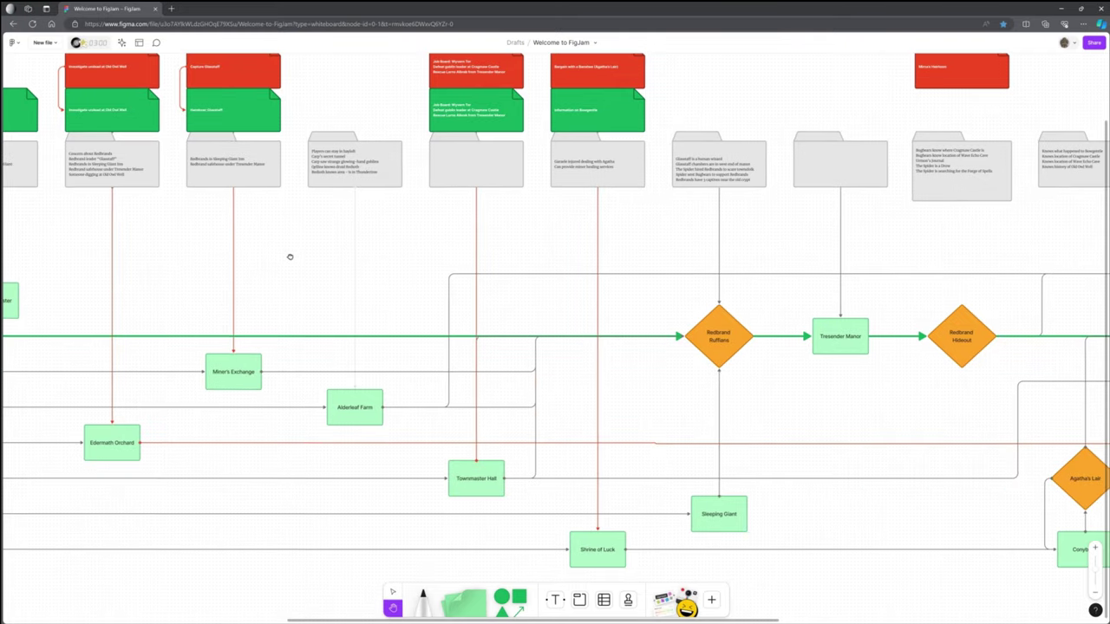
pyautogui.moveTo(300, 261); pyautogui.dragTo(890, 320)
pyautogui.moveTo(288, 253); pyautogui.dragTo(431, 311)
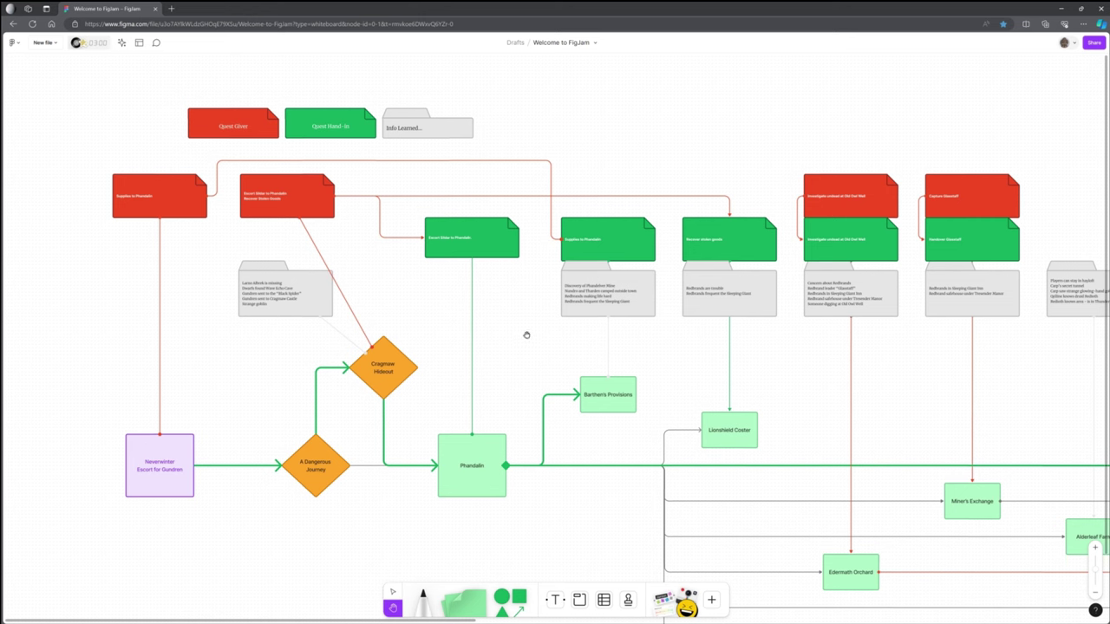
# Zoom out, centre the diagram, zoom in once to frame Neverwinter through Phandalin.
pyautogui.click(1096, 589)
pyautogui.moveTo(794, 503); pyautogui.dragTo(705, 372)
pyautogui.moveTo(389, 346); pyautogui.dragTo(54, 192)
pyautogui.moveTo(603, 305); pyautogui.dragTo(632, 423)
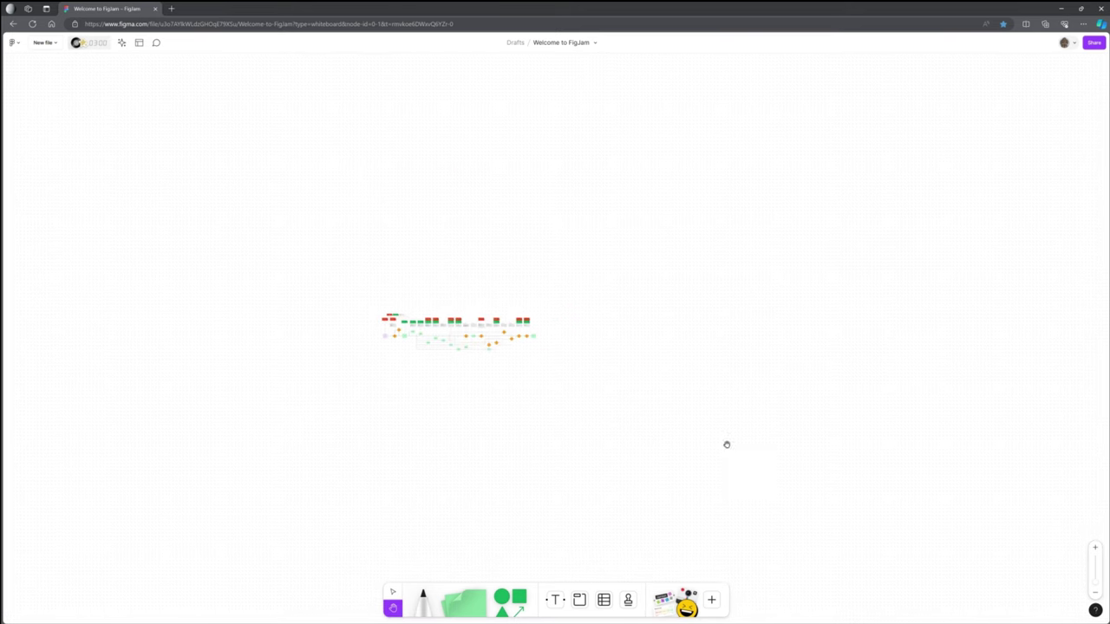
pyautogui.click(1094, 548)
pyautogui.hscroll(-10, 691, 498)
pyautogui.moveTo(914, 465); pyautogui.dragTo(939, 485)
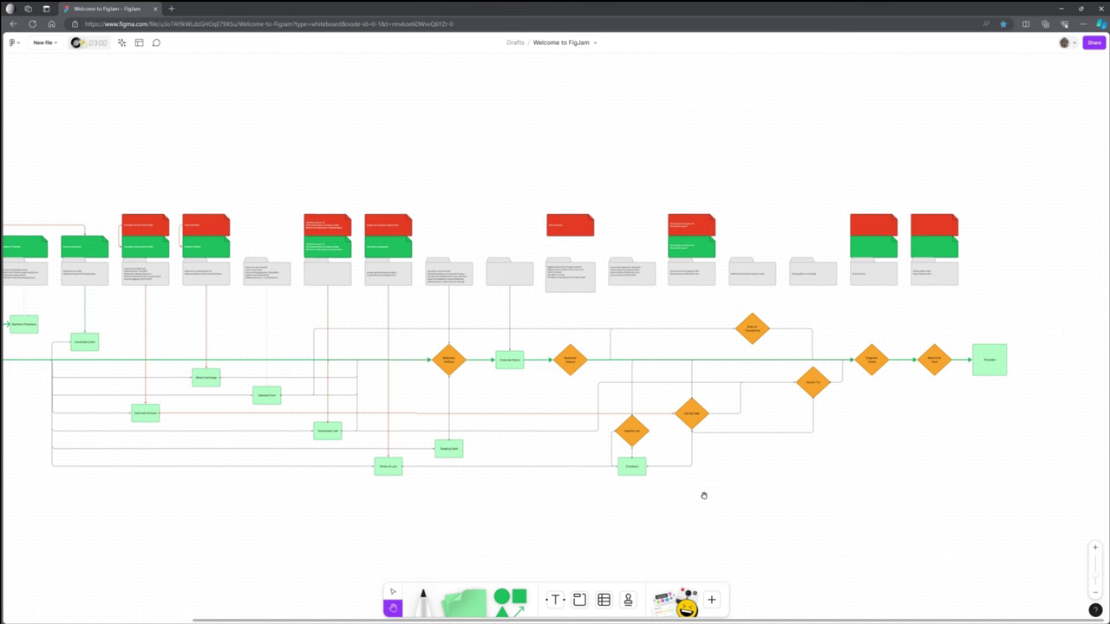
pyautogui.moveTo(349, 533); pyautogui.dragTo(649, 547)
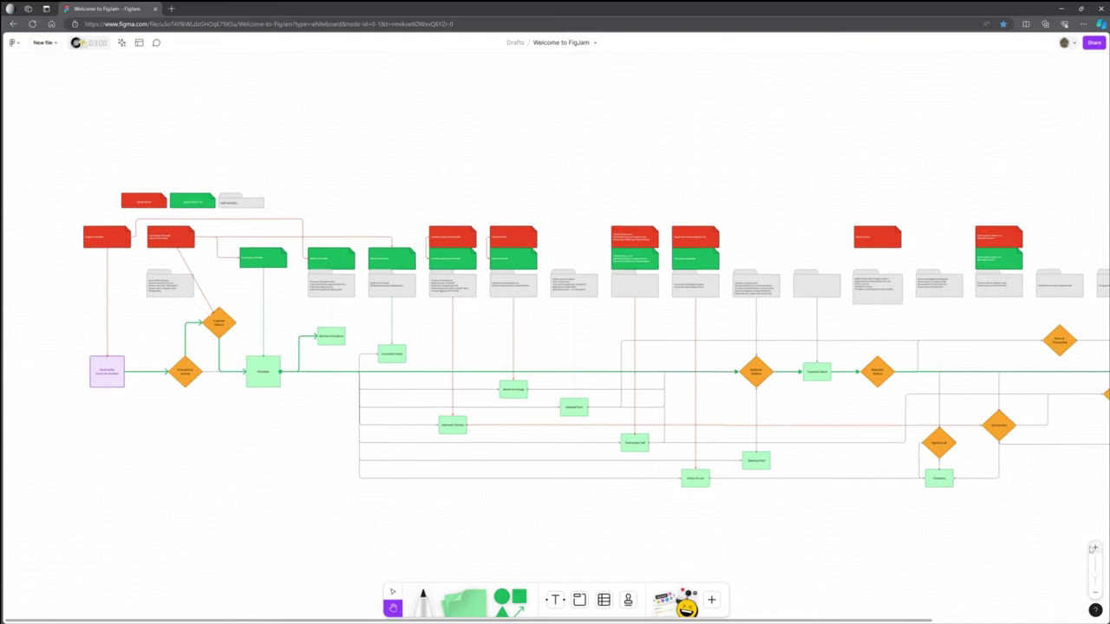
pyautogui.click(1095, 547)
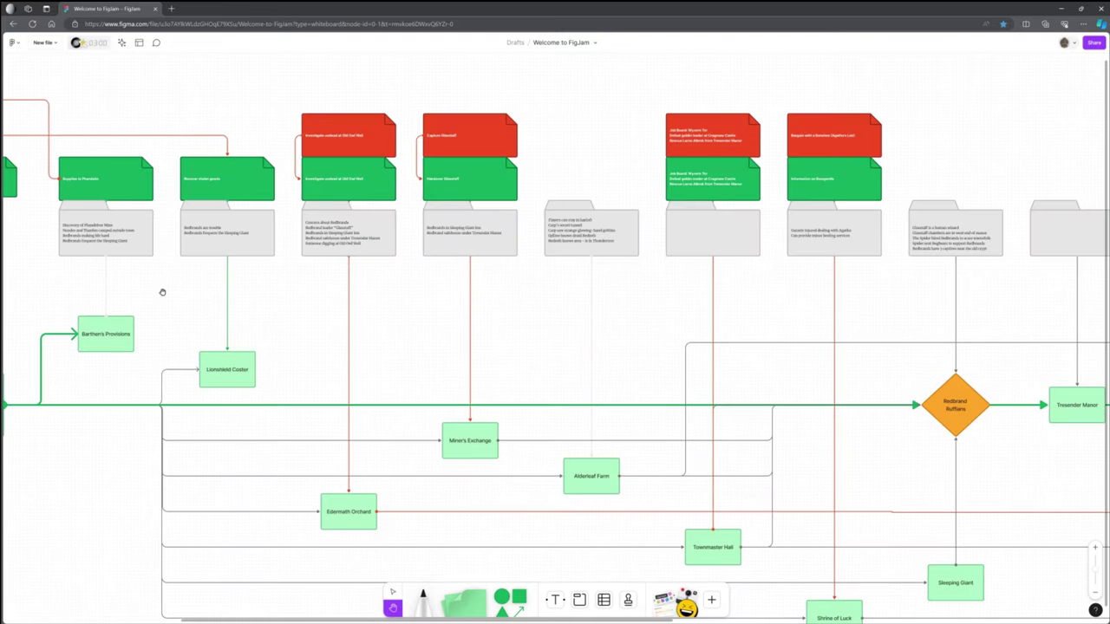
pyautogui.moveTo(161, 292); pyautogui.dragTo(697, 351)
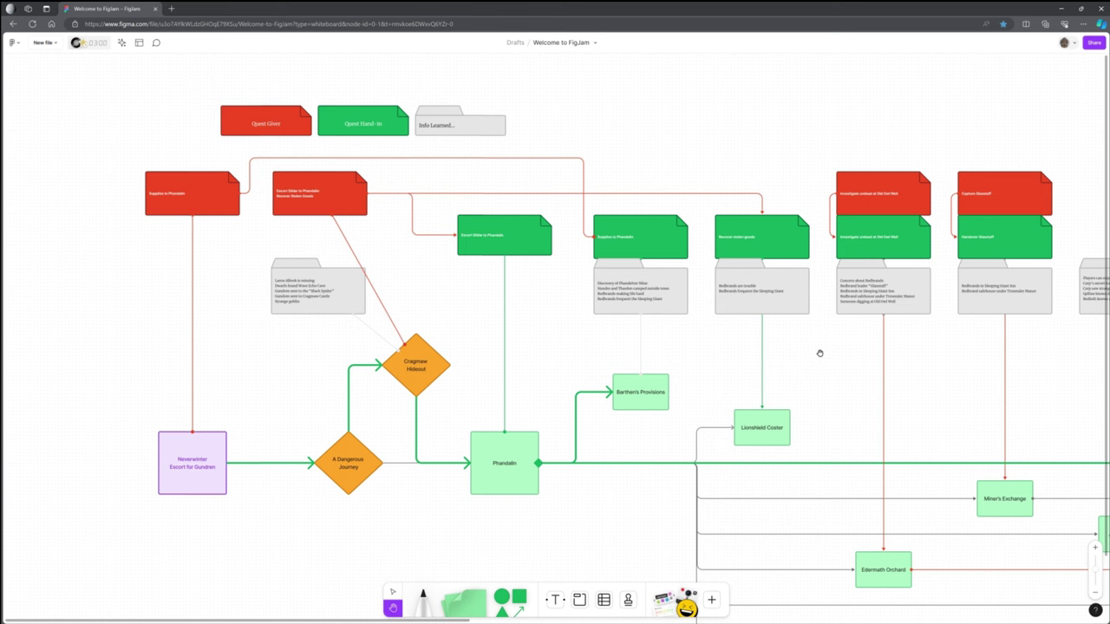
pyautogui.moveTo(819, 353); pyautogui.dragTo(772, 333)
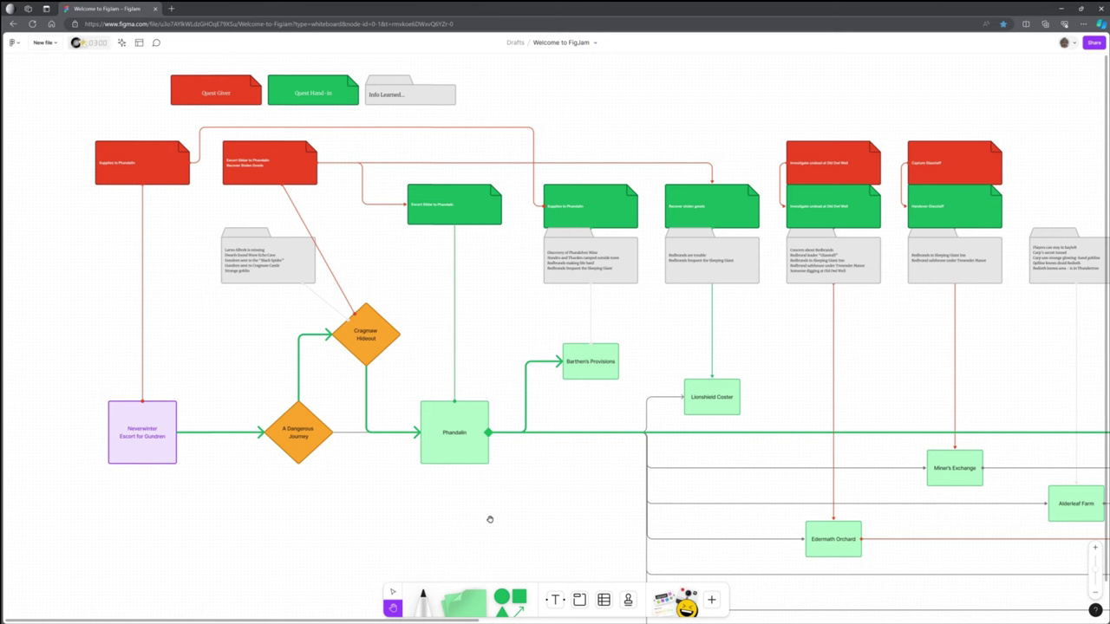
pyautogui.scroll(1, 825, 93)
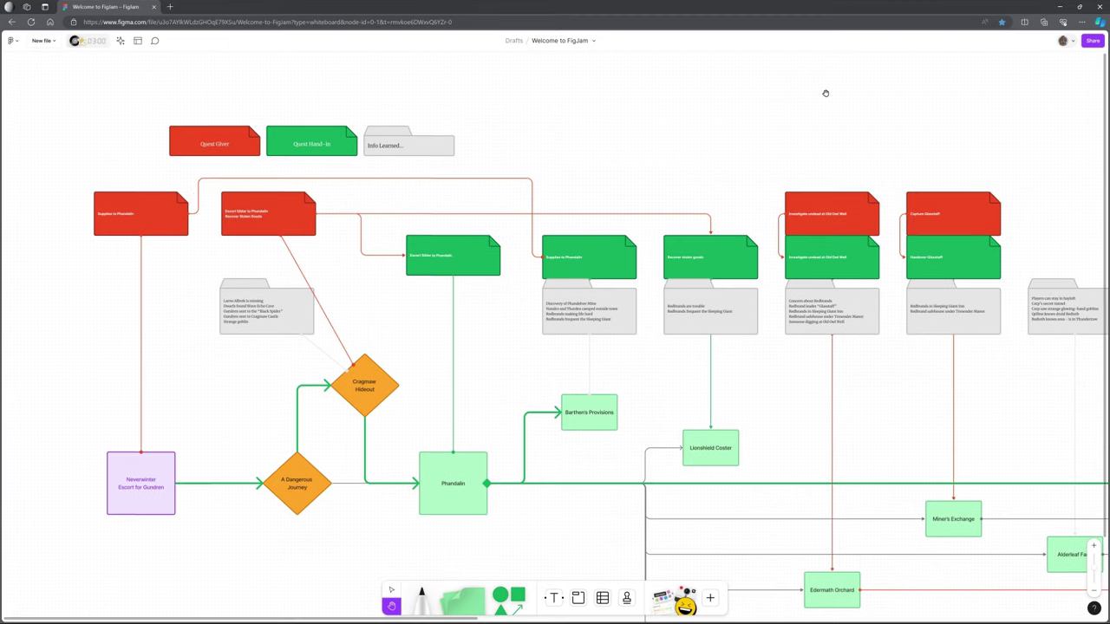